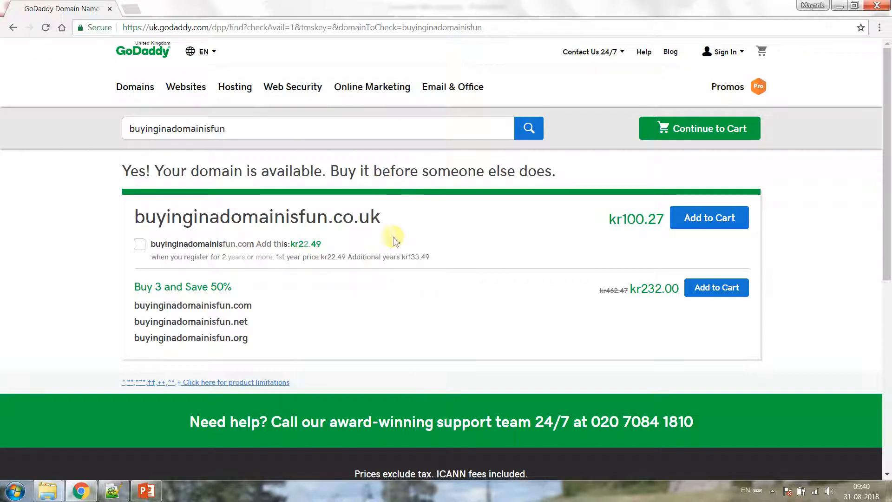
Add the domain buyinginadomainis.fun to the cart and continue to the cart
{"action": "scroll", "coordinate": [392, 237], "scroll_direction": "down", "scroll_amount": 2}
{"action": "scroll", "coordinate": [393, 251], "scroll_direction": "down", "scroll_amount": 5}
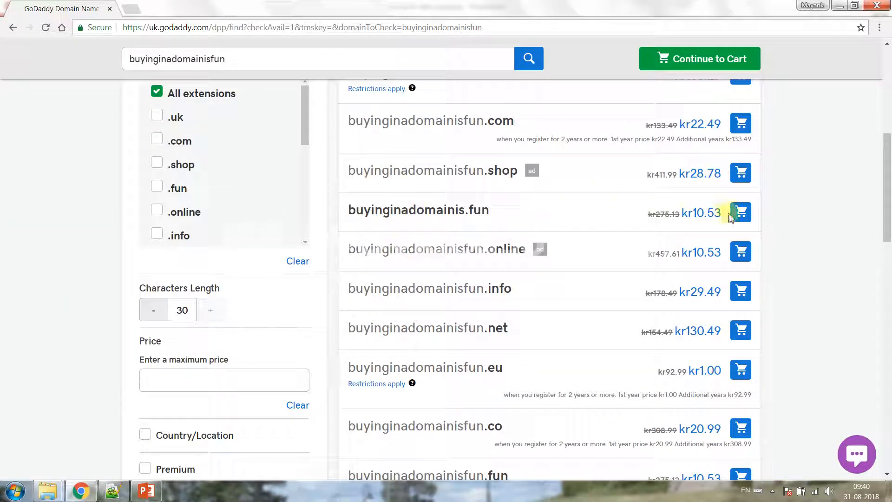
{"action": "left_click", "coordinate": [741, 214]}
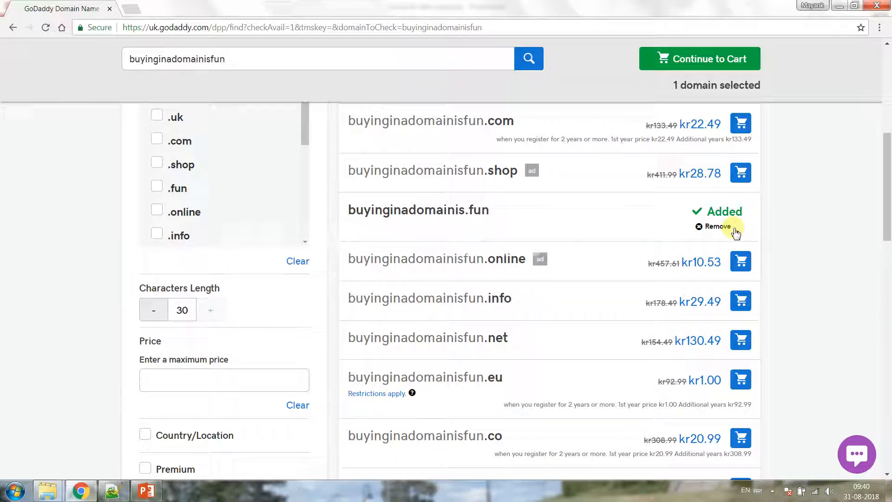
{"action": "scroll", "coordinate": [732, 230], "scroll_direction": "up", "scroll_amount": 5}
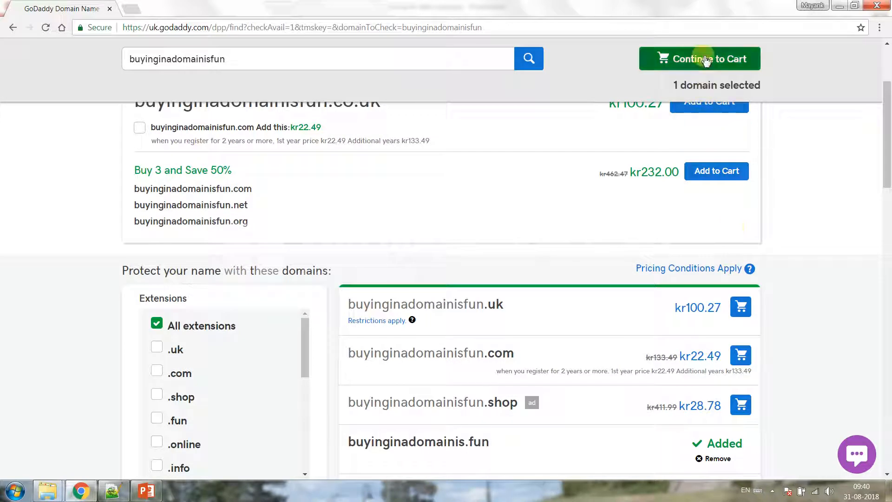
{"action": "left_click", "coordinate": [703, 56]}
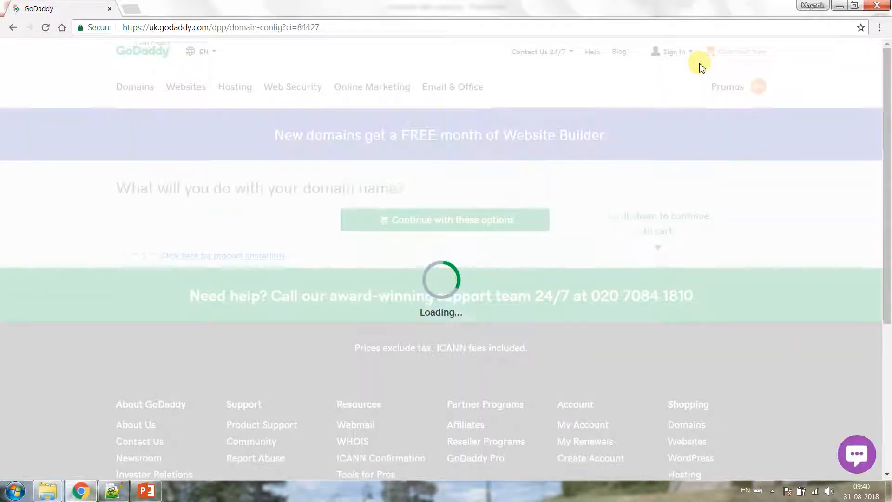
Choose Basic Privacy Protection for the domain and continue to checkout without any hosting or email add-ons
{"action": "scroll", "coordinate": [437, 311], "scroll_direction": "down", "scroll_amount": 1}
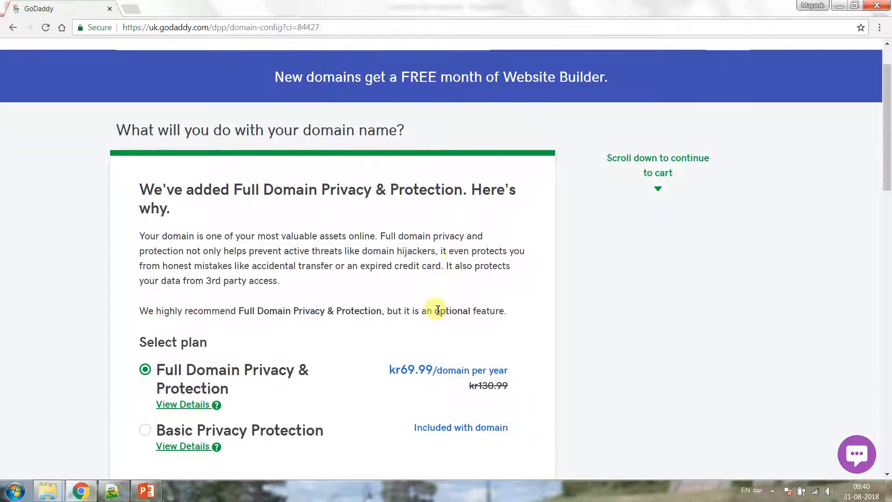
{"action": "scroll", "coordinate": [438, 310], "scroll_direction": "down", "scroll_amount": 2}
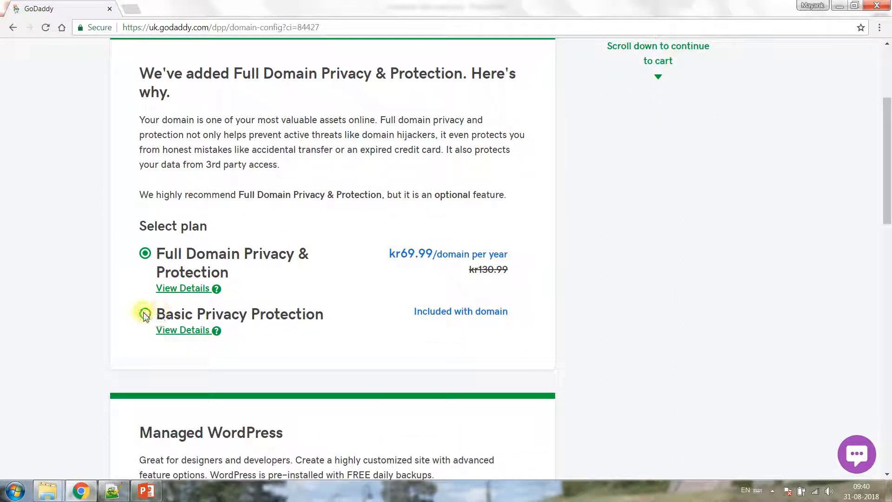
{"action": "left_click", "coordinate": [145, 315]}
{"action": "scroll", "coordinate": [223, 307], "scroll_direction": "down", "scroll_amount": 3}
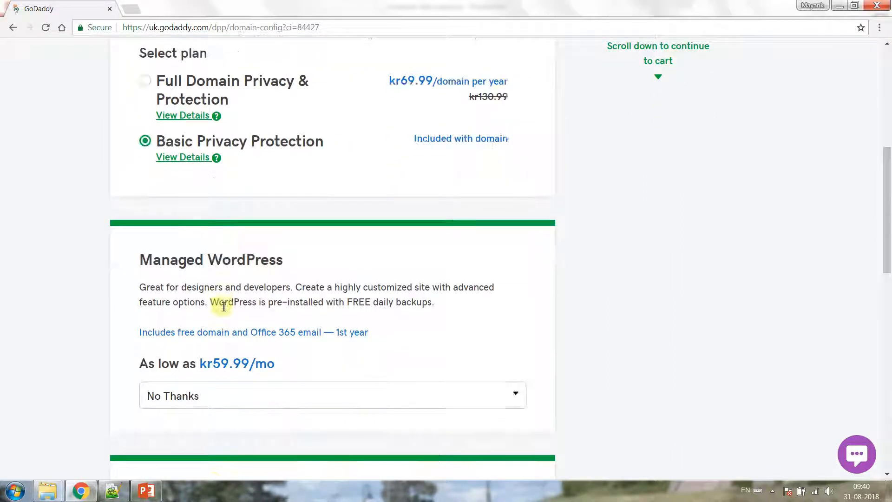
{"action": "scroll", "coordinate": [224, 307], "scroll_direction": "down", "scroll_amount": 1}
{"action": "scroll", "coordinate": [236, 306], "scroll_direction": "down", "scroll_amount": 5}
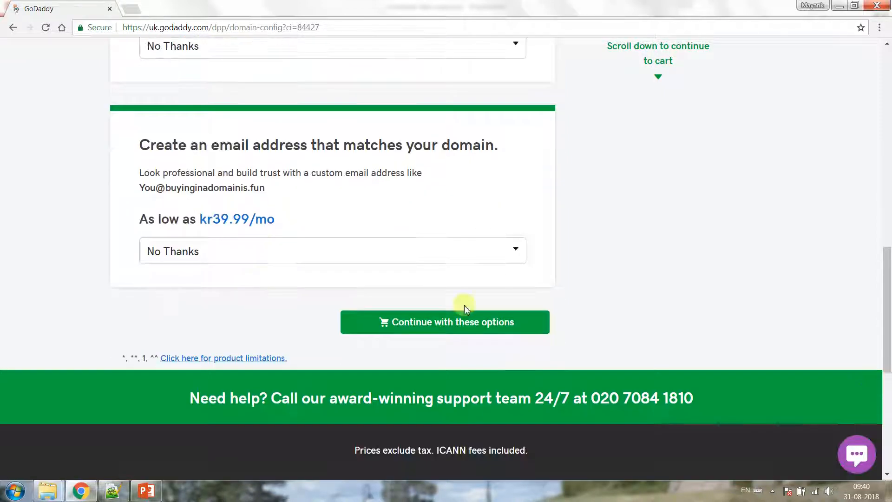
{"action": "left_click", "coordinate": [476, 327]}
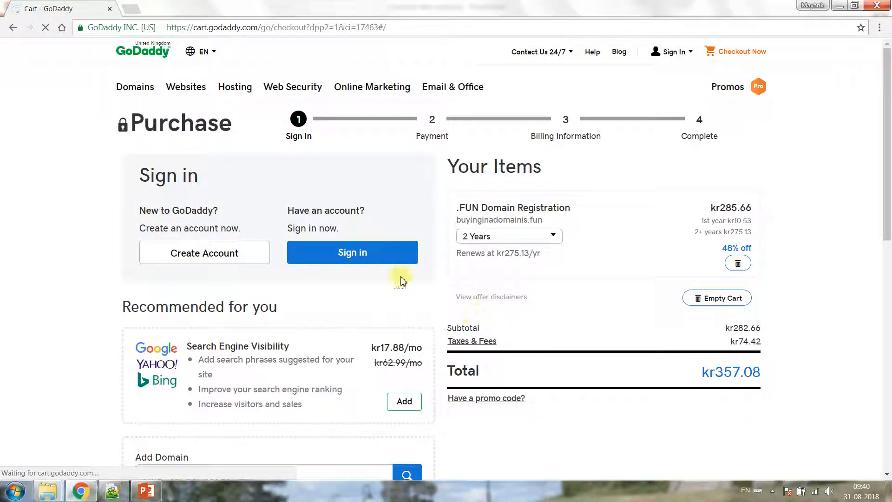
Sign in to the existing account for checkout using Facebook
{"action": "left_click", "coordinate": [358, 253]}
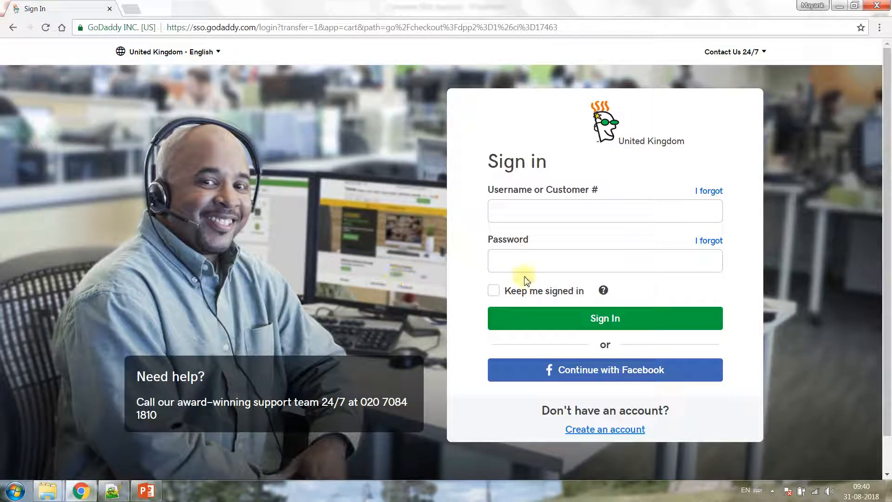
{"action": "left_click", "coordinate": [605, 375]}
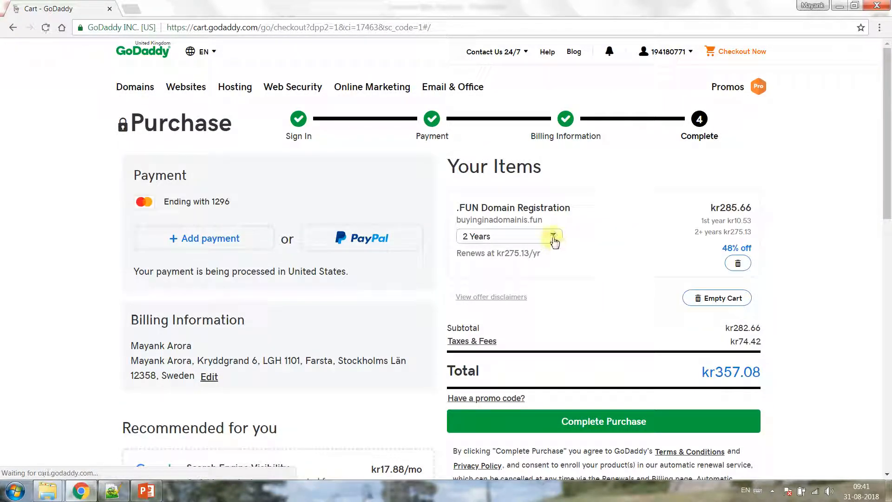
Set the .FUN domain registration period to 1 Year and complete the purchase
{"action": "left_click", "coordinate": [555, 237]}
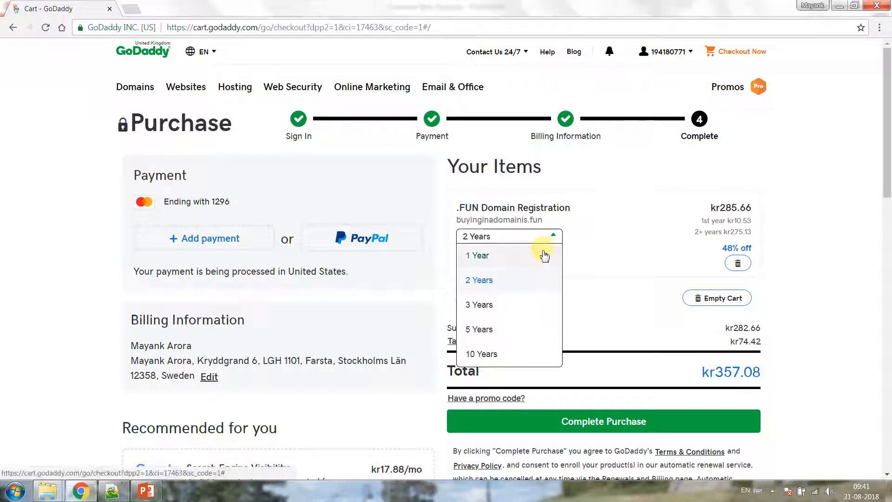
{"action": "left_click", "coordinate": [541, 255]}
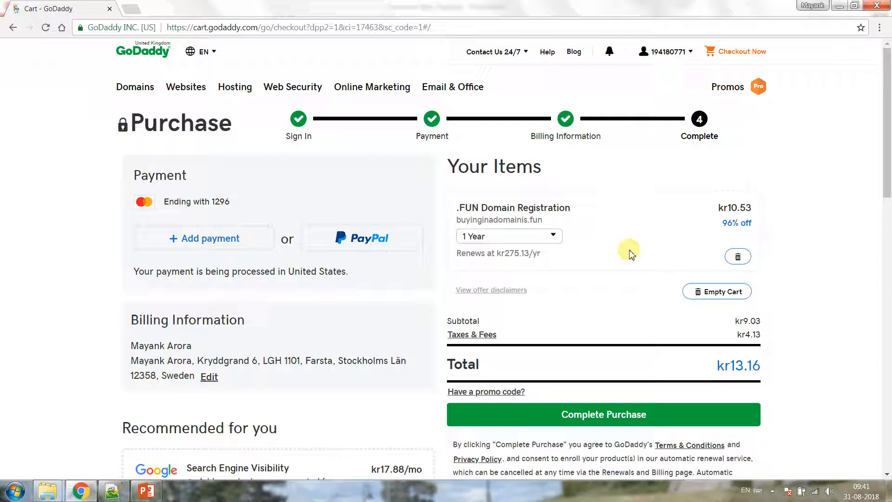
{"action": "scroll", "coordinate": [634, 282], "scroll_direction": "down", "scroll_amount": 1}
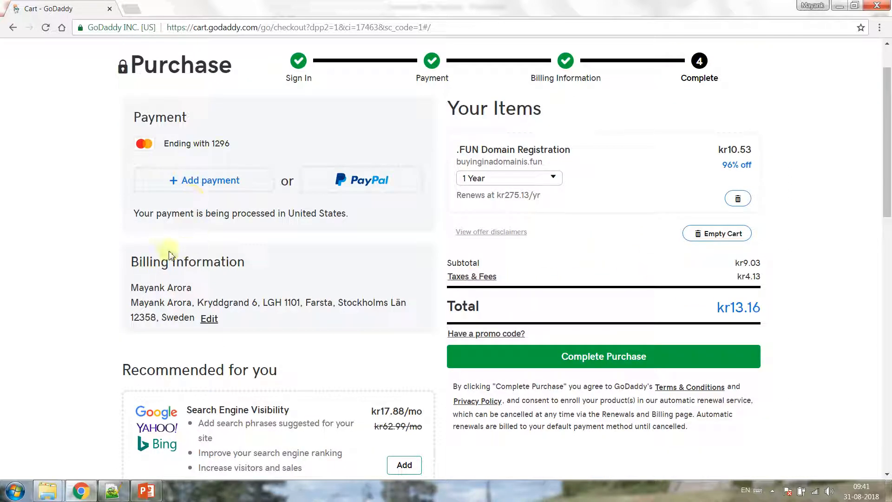
{"action": "left_click", "coordinate": [591, 354]}
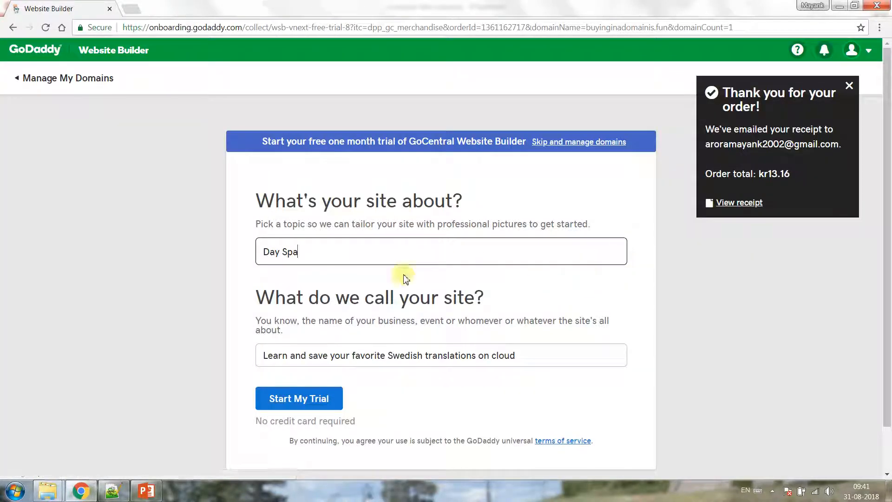
{"action": "left_click_drag", "start_coordinate": [318, 253], "coordinate": [248, 259]}
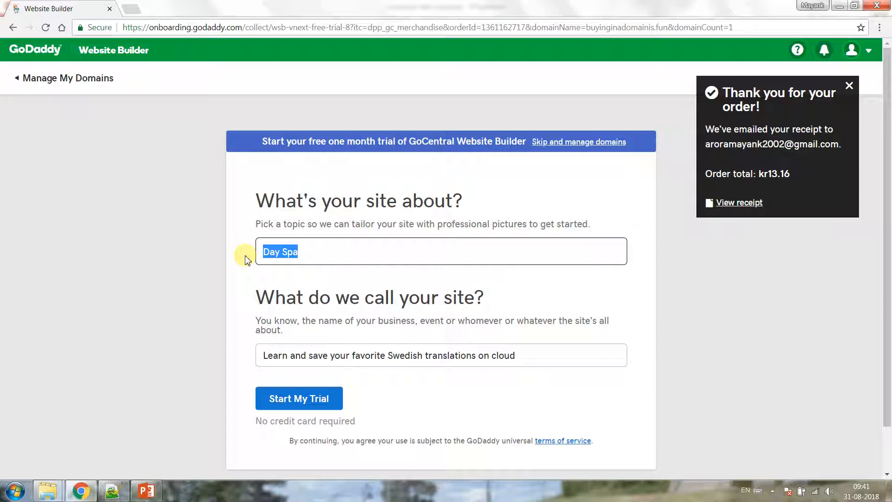
{"action": "type", "text": "Fun an"}
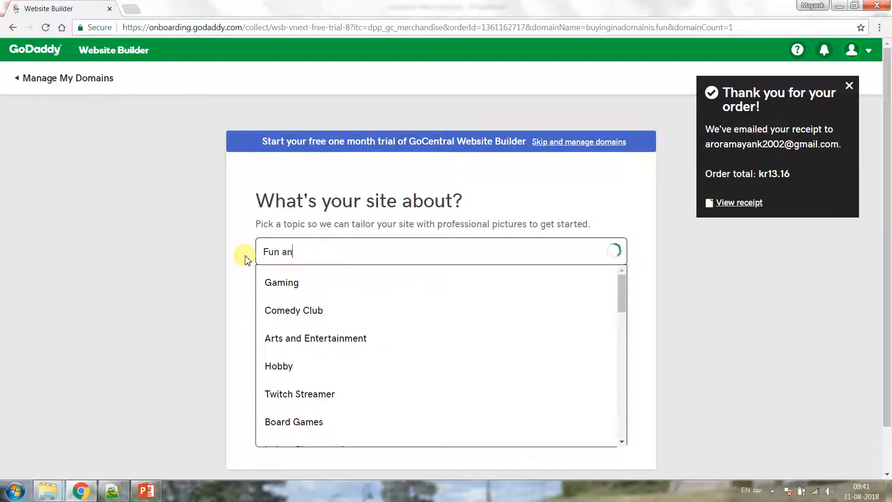
{"action": "type", "text": "d only F"}
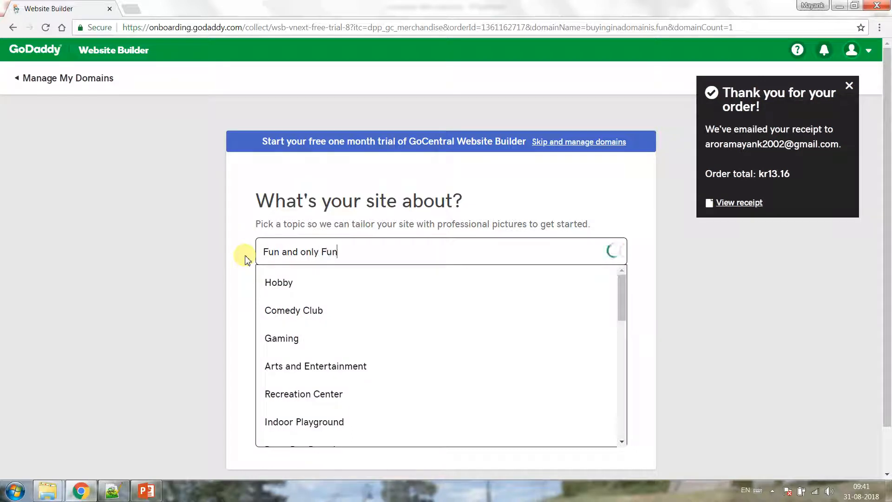
{"action": "type", "text": "un"}
{"action": "left_click", "coordinate": [237, 260]}
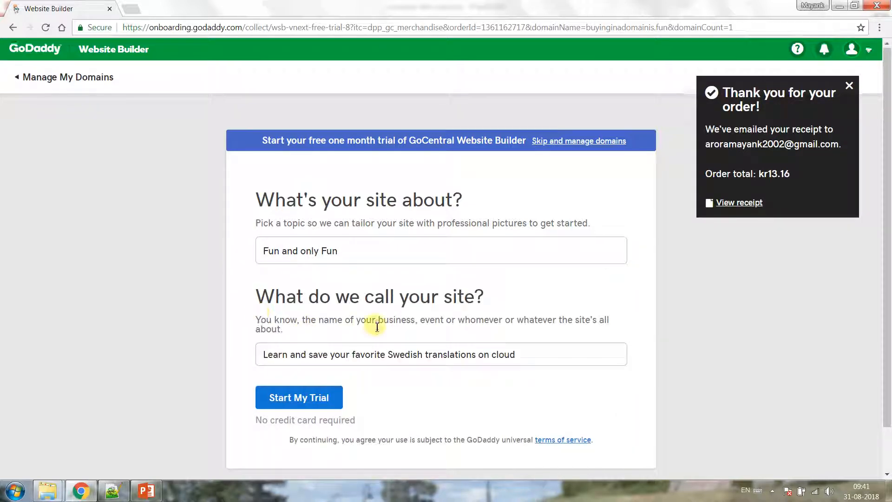
{"action": "scroll", "coordinate": [376, 328], "scroll_direction": "down", "scroll_amount": 1}
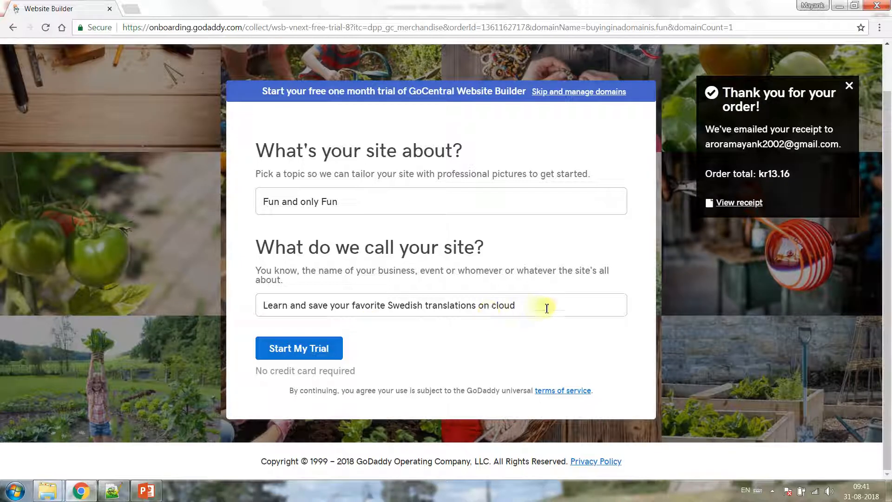
{"action": "left_click_drag", "start_coordinate": [542, 305], "coordinate": [241, 305]}
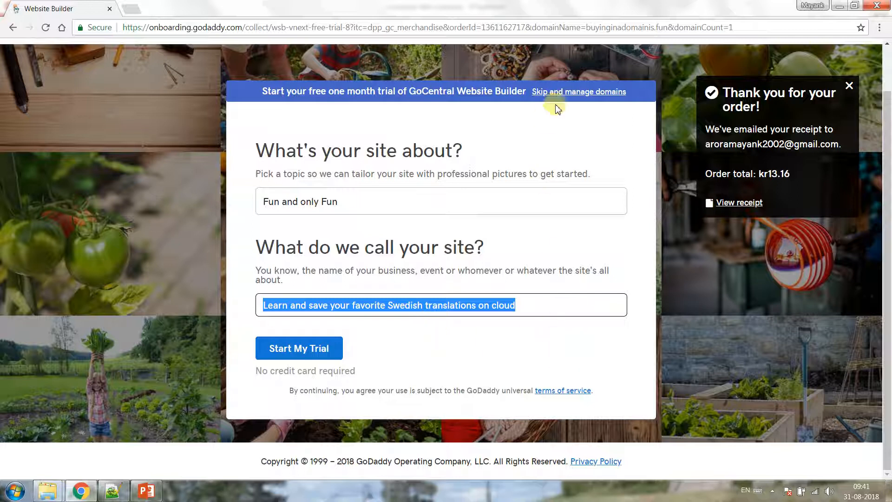
Skip the free Website Builder trial and open the settings of buyinginadomainis.fun from the domain list
{"action": "left_click", "coordinate": [564, 92]}
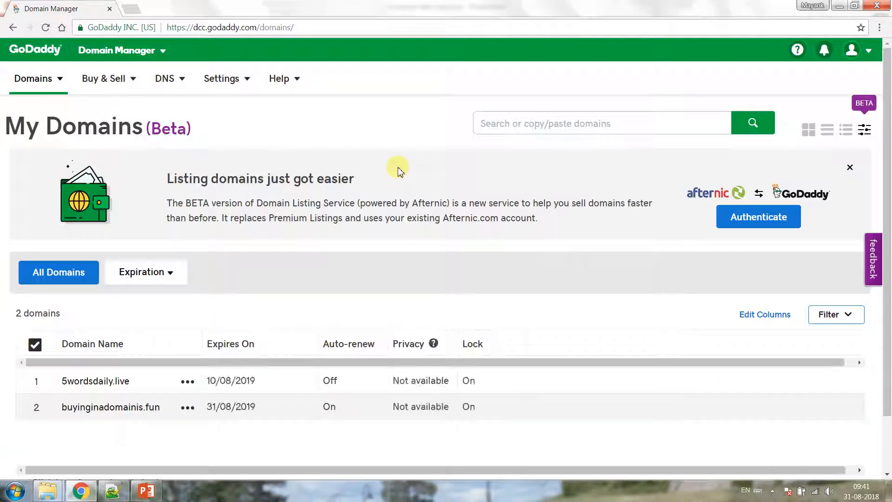
{"action": "scroll", "coordinate": [398, 171], "scroll_direction": "down", "scroll_amount": 1}
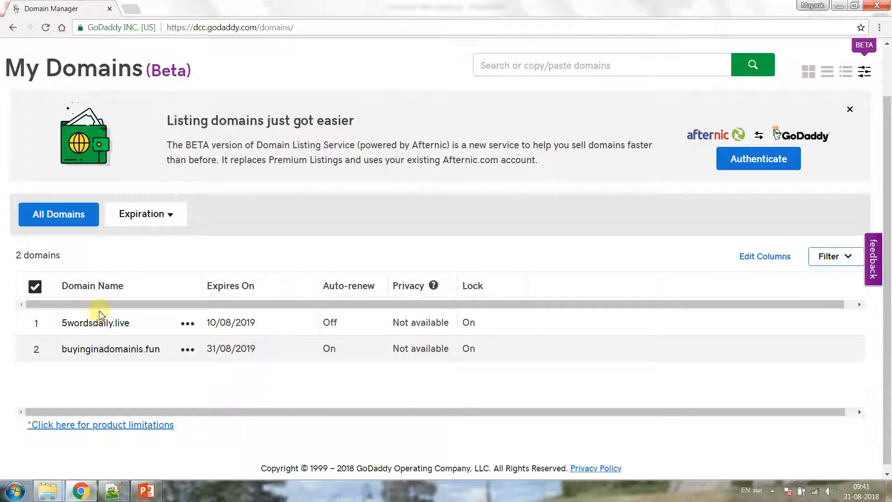
{"action": "left_click", "coordinate": [102, 353]}
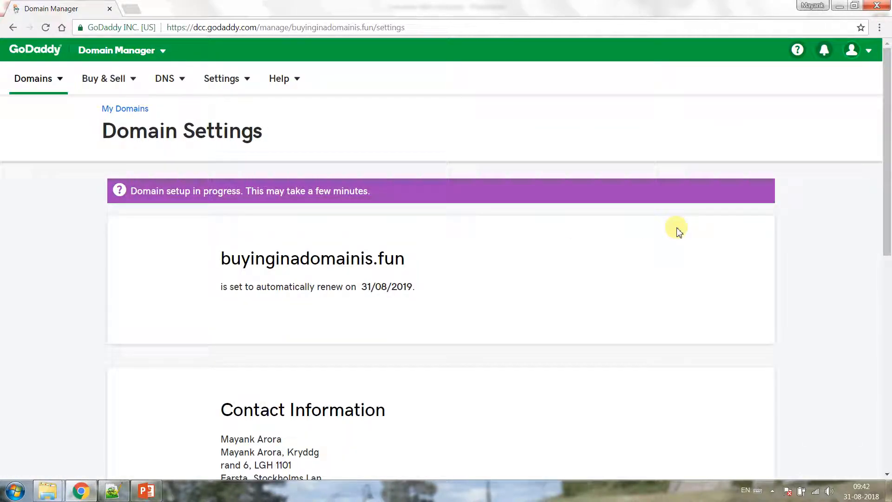
Open DNS management for buyinginadomainis.fun from its additional settings
{"action": "scroll", "coordinate": [678, 231], "scroll_direction": "down", "scroll_amount": 1}
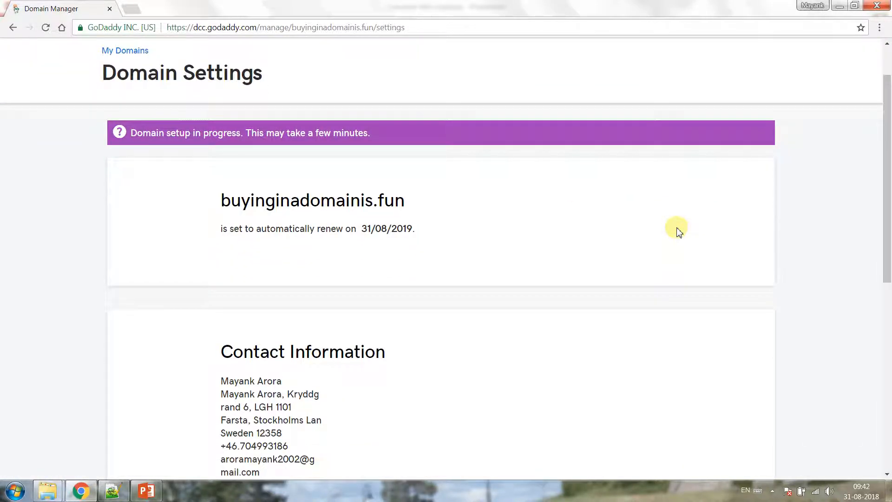
{"action": "scroll", "coordinate": [678, 231], "scroll_direction": "down", "scroll_amount": 3}
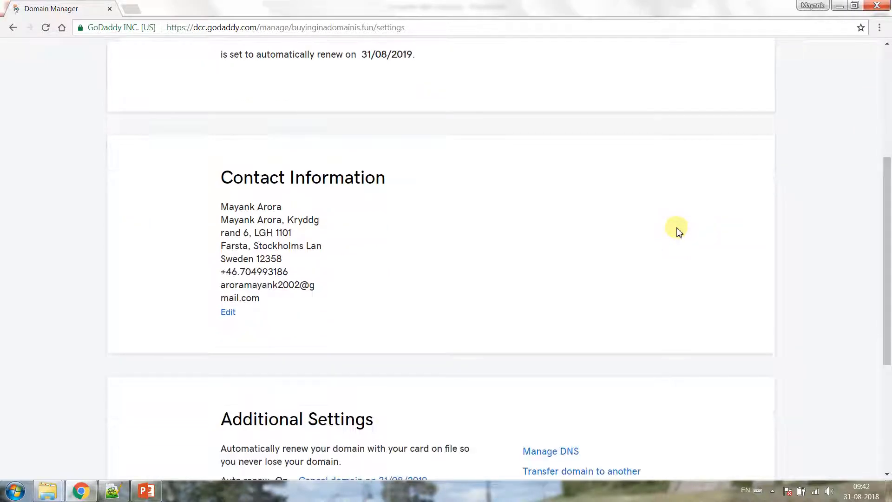
{"action": "scroll", "coordinate": [679, 231], "scroll_direction": "down", "scroll_amount": 4}
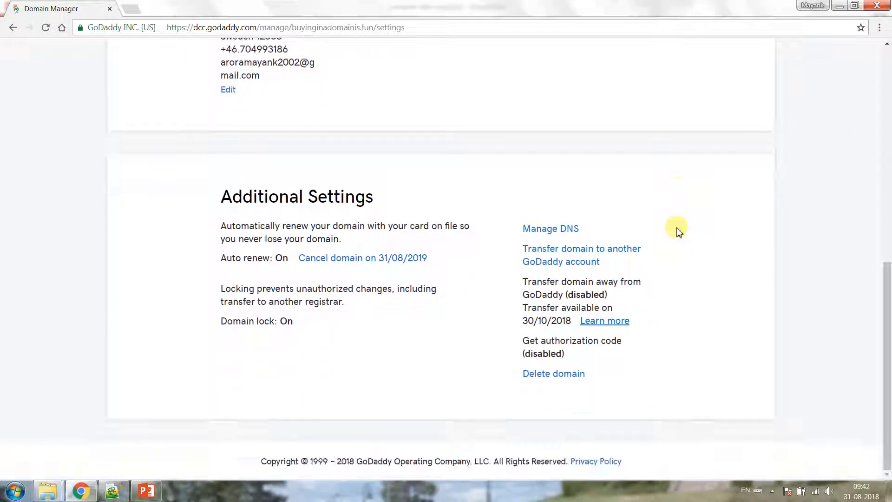
{"action": "left_click", "coordinate": [569, 229]}
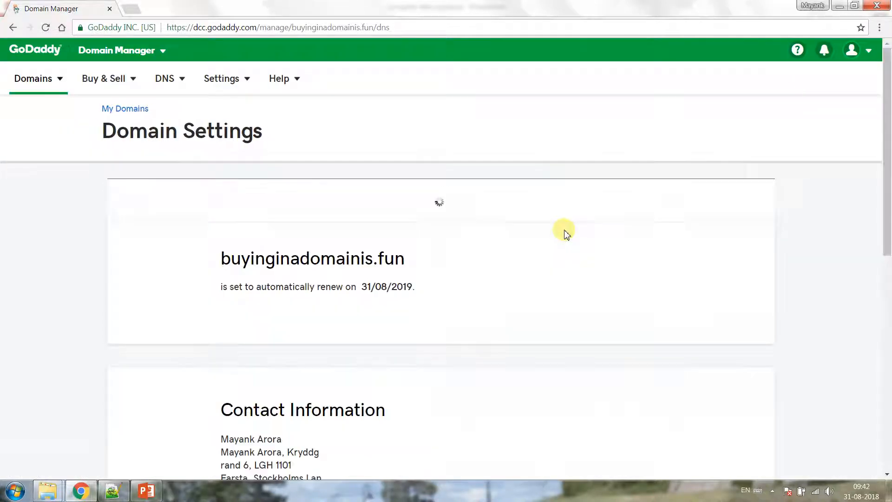
Examine the domain's DNS records, nameservers, advanced features and forwarding options
{"action": "scroll", "coordinate": [597, 234], "scroll_direction": "down", "scroll_amount": 2}
{"action": "scroll", "coordinate": [598, 236], "scroll_direction": "down", "scroll_amount": 2}
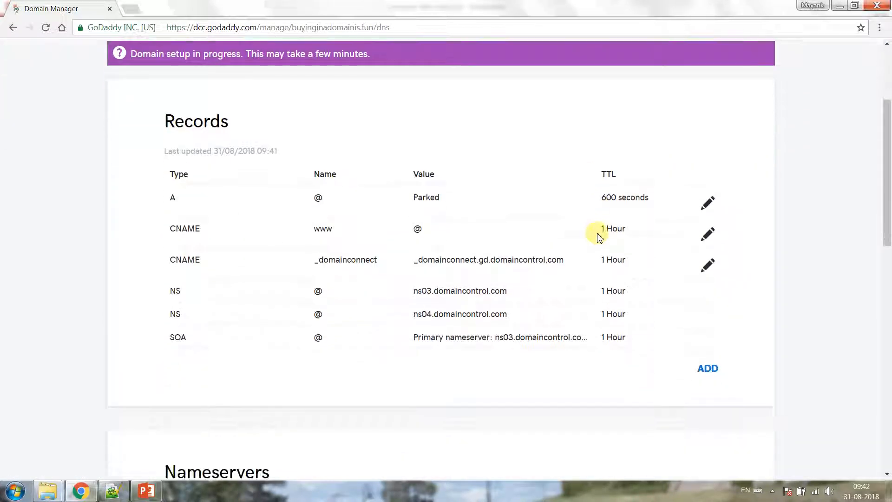
{"action": "scroll", "coordinate": [599, 237], "scroll_direction": "down", "scroll_amount": 3}
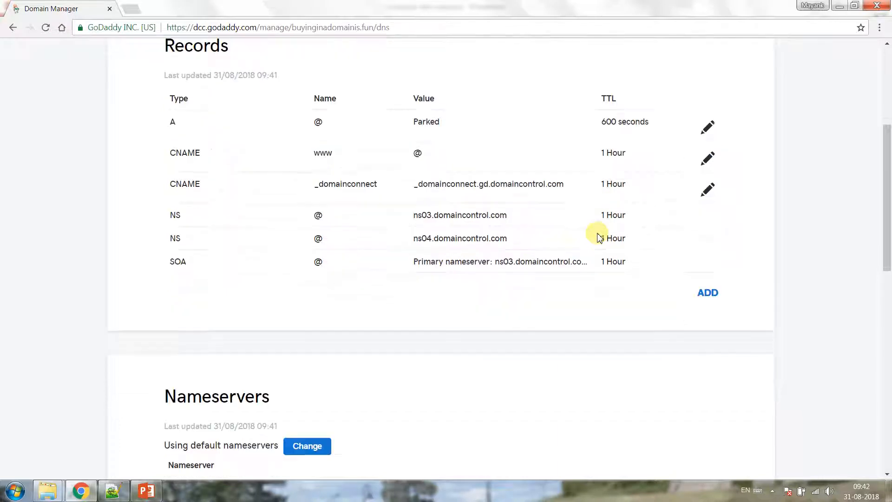
{"action": "scroll", "coordinate": [598, 237], "scroll_direction": "down", "scroll_amount": 4}
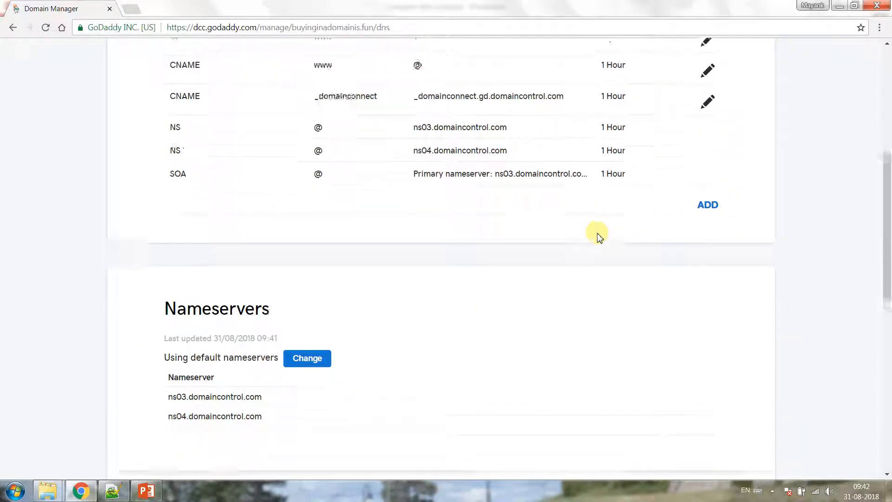
{"action": "scroll", "coordinate": [599, 237], "scroll_direction": "down", "scroll_amount": 5}
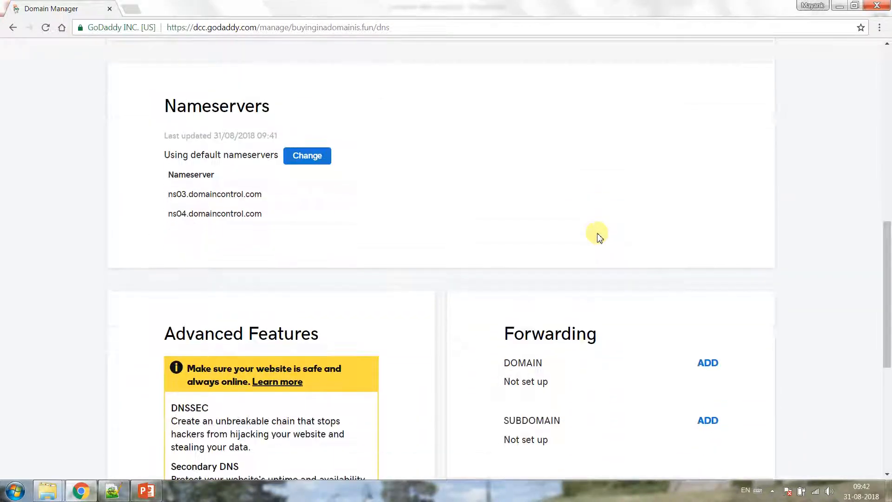
{"action": "scroll", "coordinate": [599, 237], "scroll_direction": "down", "scroll_amount": 4}
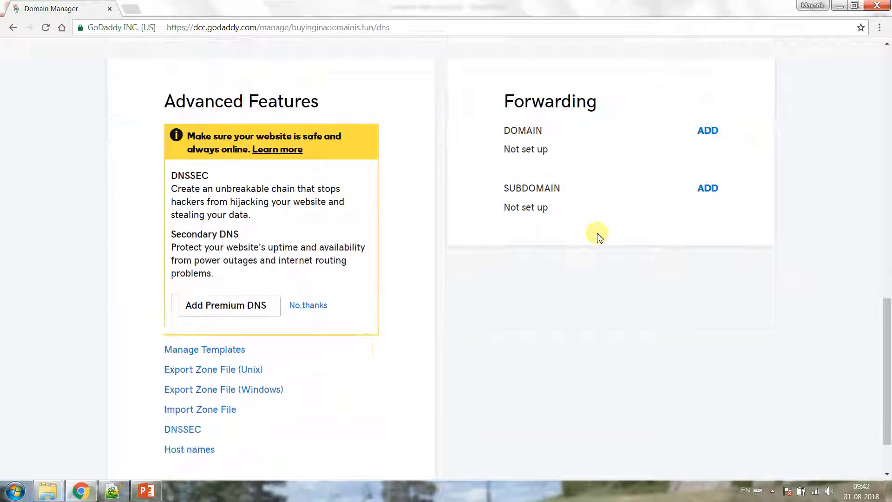
{"action": "scroll", "coordinate": [599, 237], "scroll_direction": "up", "scroll_amount": 5}
{"action": "scroll", "coordinate": [598, 237], "scroll_direction": "up", "scroll_amount": 5}
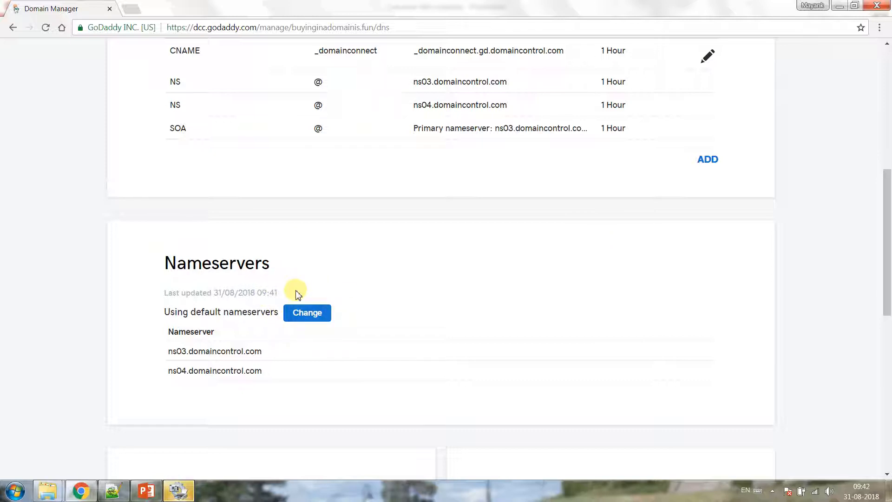
Open the AWS Management Console in a new browser tab and go to the hosted zones of Route 53
{"action": "left_click", "coordinate": [129, 12]}
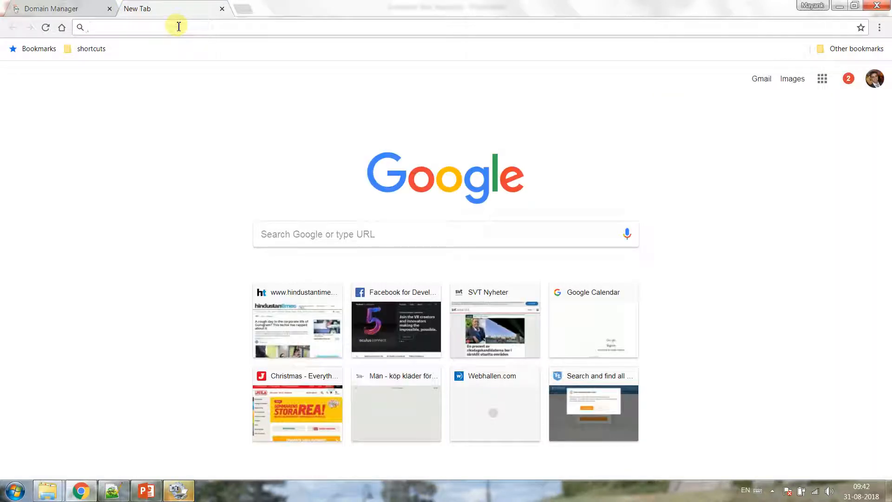
{"action": "type", "text": "con"}
{"action": "key", "text": "Return"}
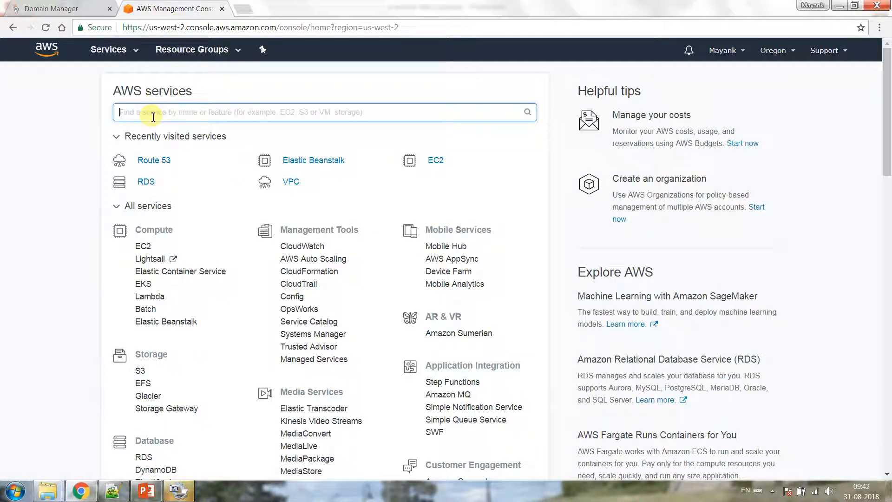
{"action": "type", "text": "Rout"}
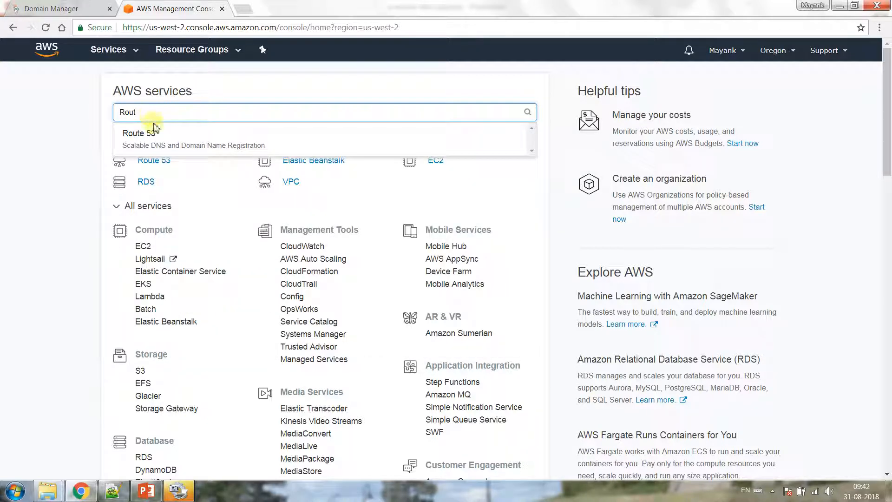
{"action": "left_click", "coordinate": [158, 133]}
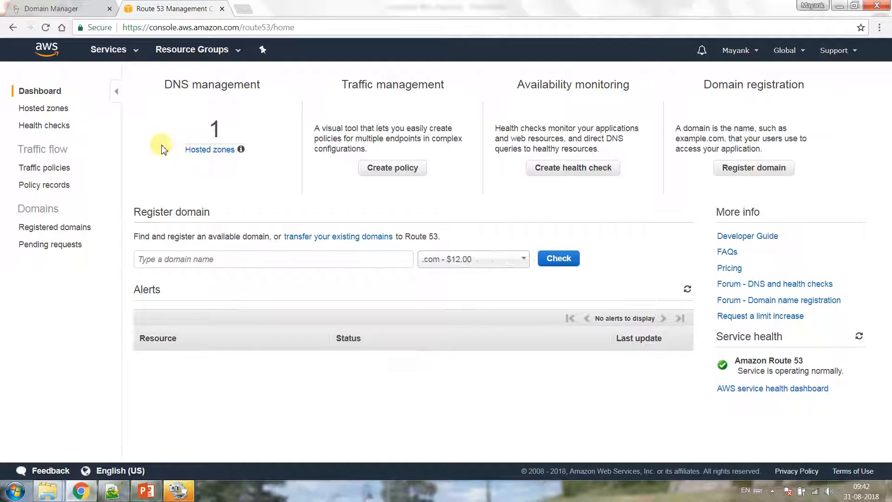
{"action": "left_click", "coordinate": [52, 110]}
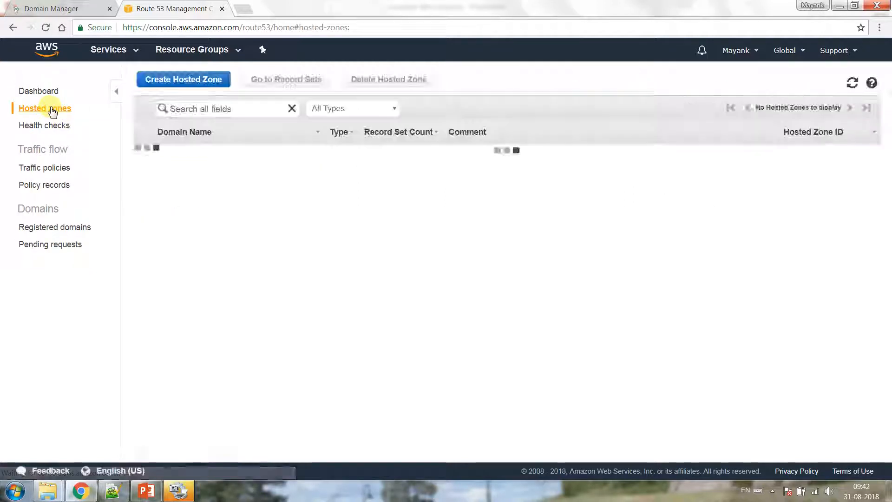
Create a public hosted zone for buyinginadomainis.fun, copying the domain name from GoDaddy, with the comment "just for fun"
{"action": "left_click", "coordinate": [165, 84]}
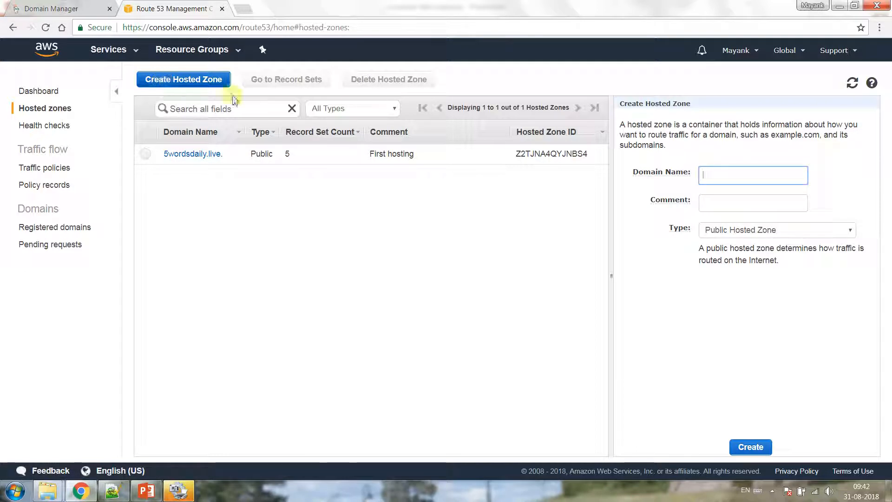
{"action": "left_click", "coordinate": [74, 11]}
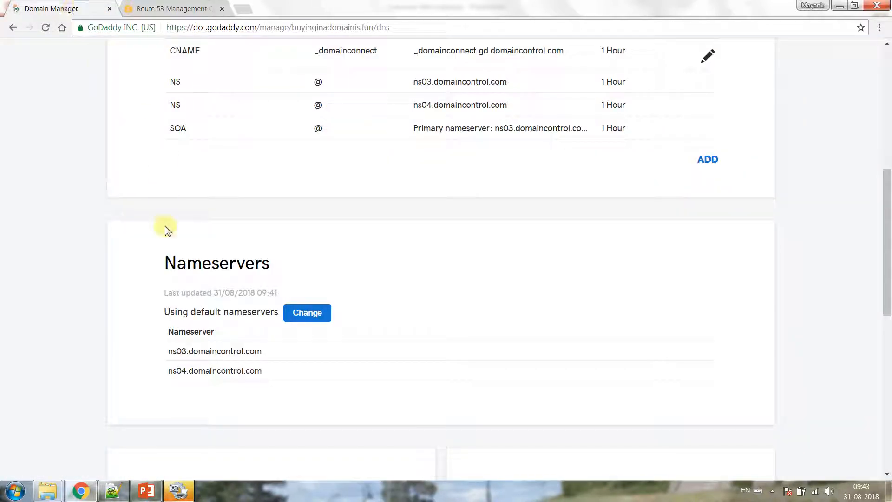
{"action": "scroll", "coordinate": [180, 271], "scroll_direction": "up", "scroll_amount": 6}
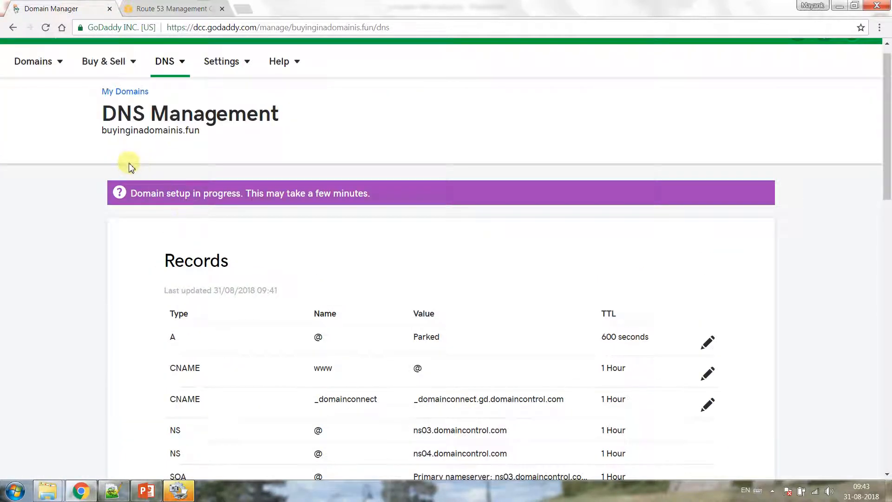
{"action": "left_click_drag", "start_coordinate": [104, 130], "coordinate": [201, 131]}
{"action": "key", "text": "ctrl+c"}
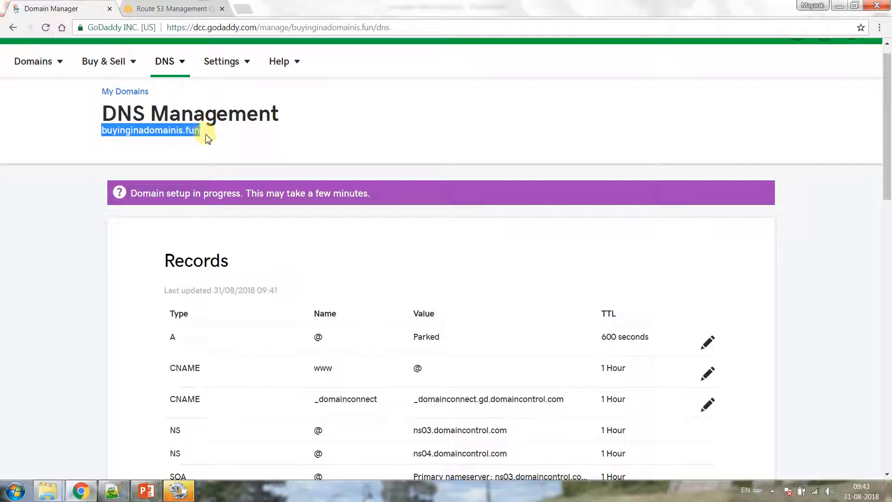
{"action": "scroll", "coordinate": [237, 183], "scroll_direction": "down", "scroll_amount": 9}
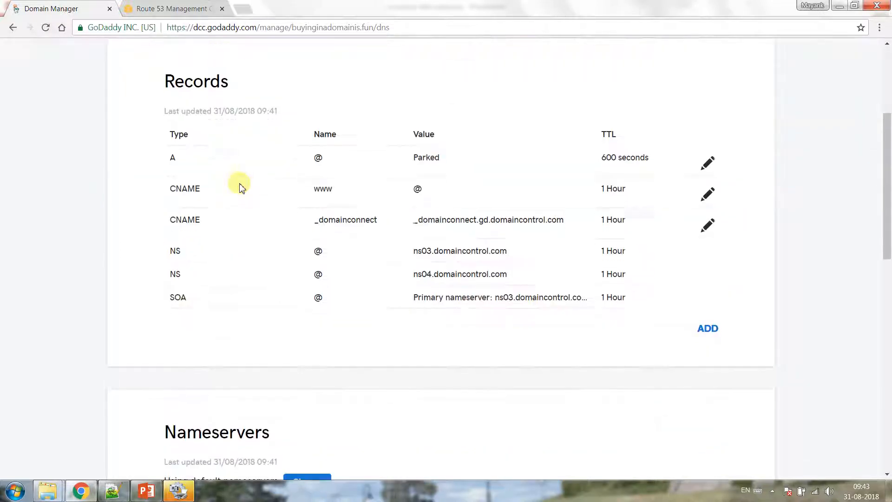
{"action": "left_click", "coordinate": [169, 8]}
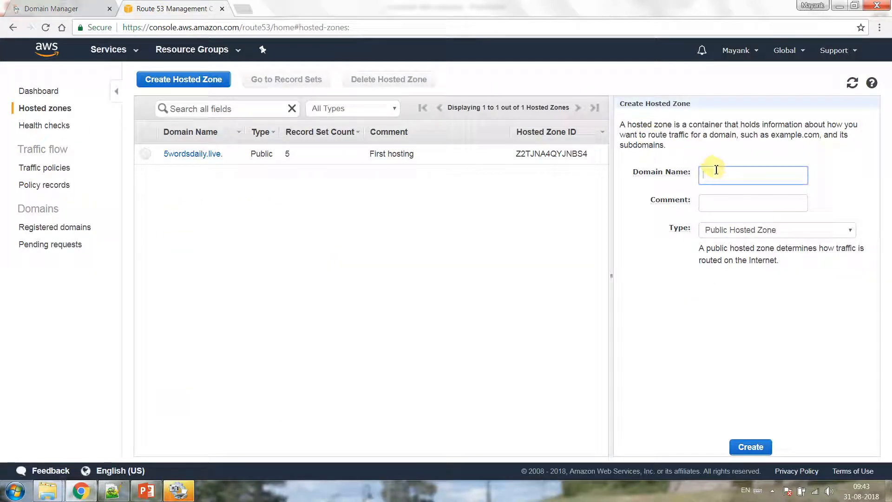
{"action": "key", "text": "ctrl+v"}
{"action": "left_click", "coordinate": [727, 199]}
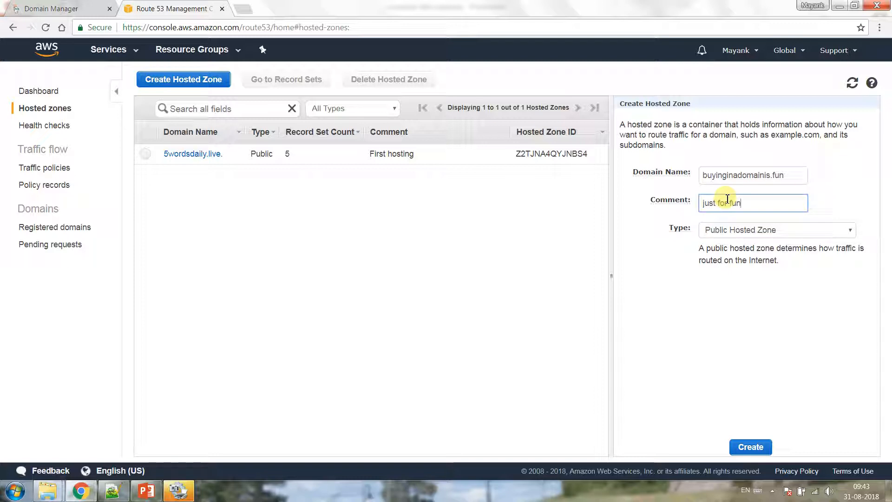
{"action": "left_click", "coordinate": [751, 446]}
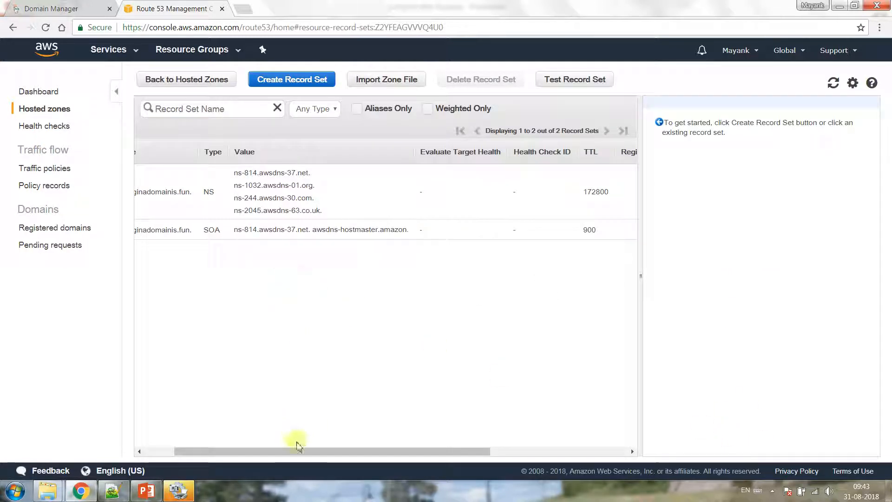
Create a CNAME record set named www in the hosted zone with the value buyinginadomainis.fun
{"action": "left_click_drag", "start_coordinate": [298, 447], "coordinate": [195, 449]}
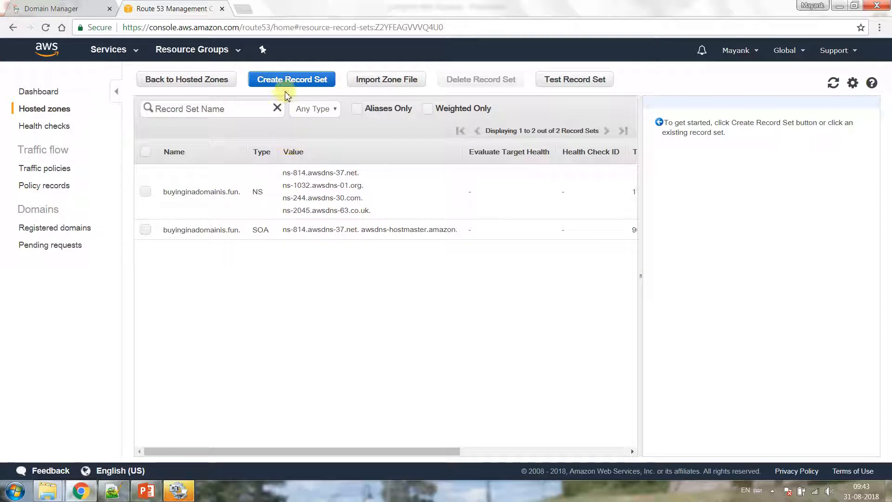
{"action": "left_click", "coordinate": [296, 84]}
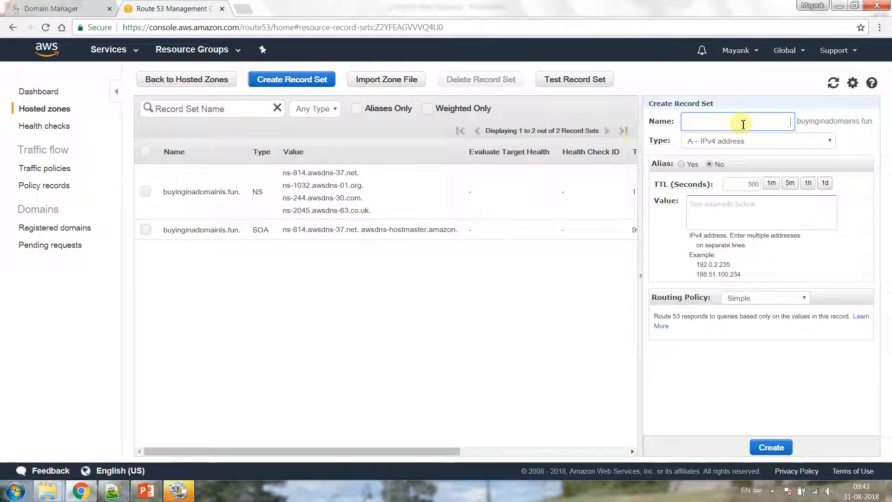
{"action": "type", "text": "www"}
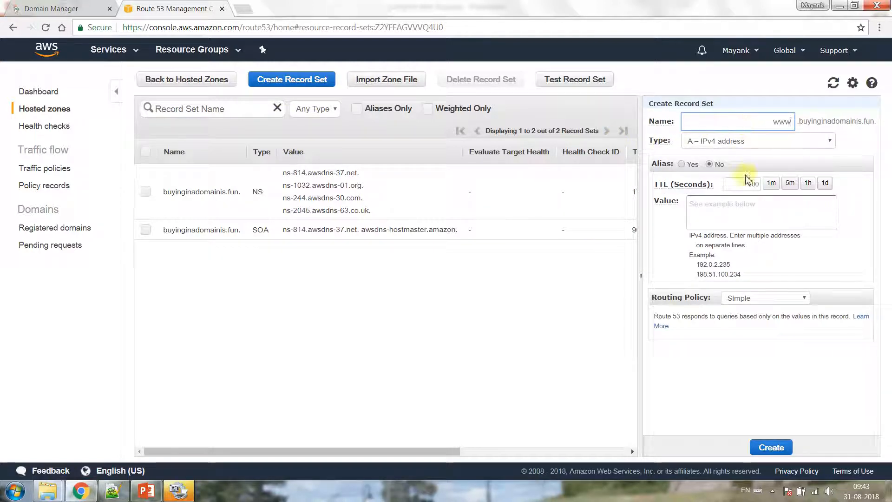
{"action": "left_click", "coordinate": [746, 202]}
{"action": "type", "text": "buyinginadomainis.fun"}
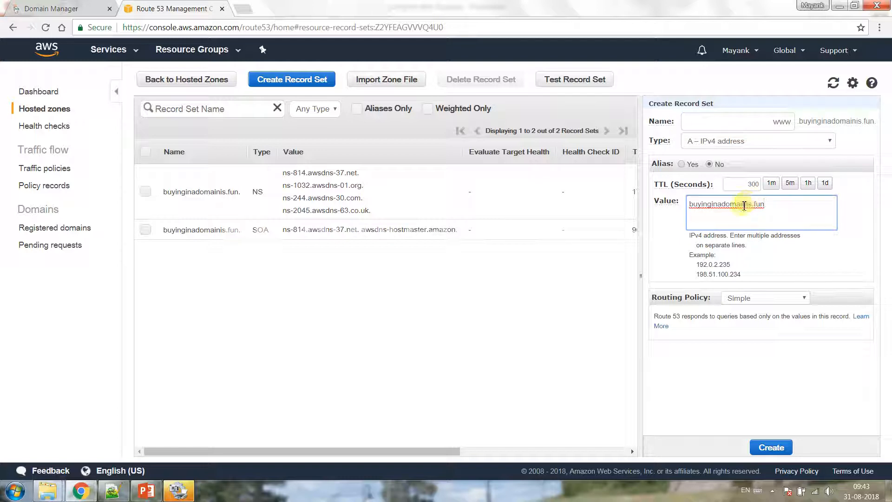
{"action": "left_click", "coordinate": [805, 145]}
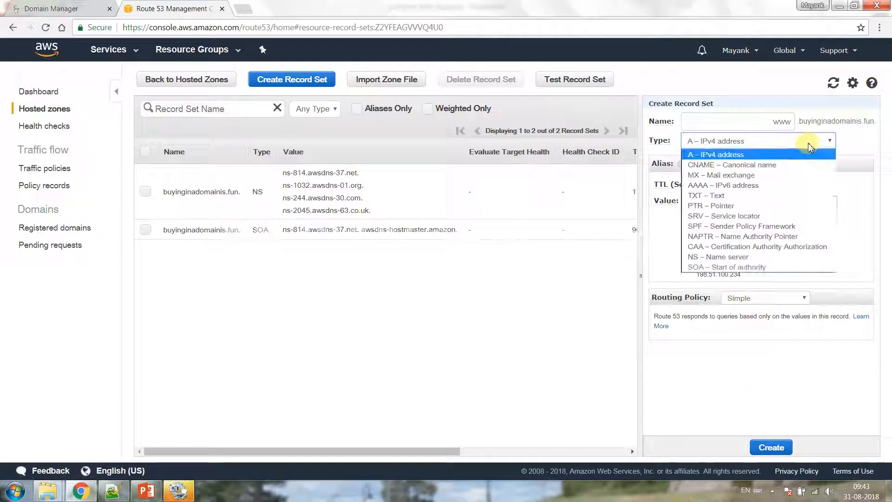
{"action": "left_click", "coordinate": [804, 162]}
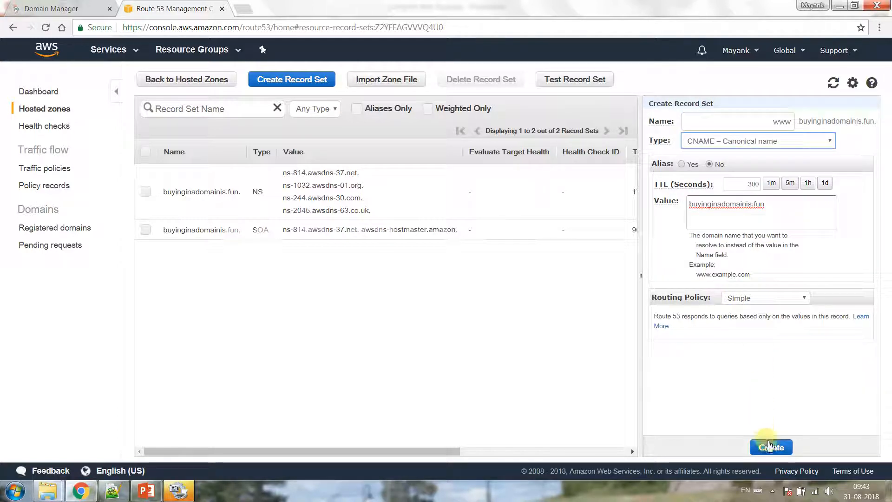
{"action": "left_click", "coordinate": [769, 447]}
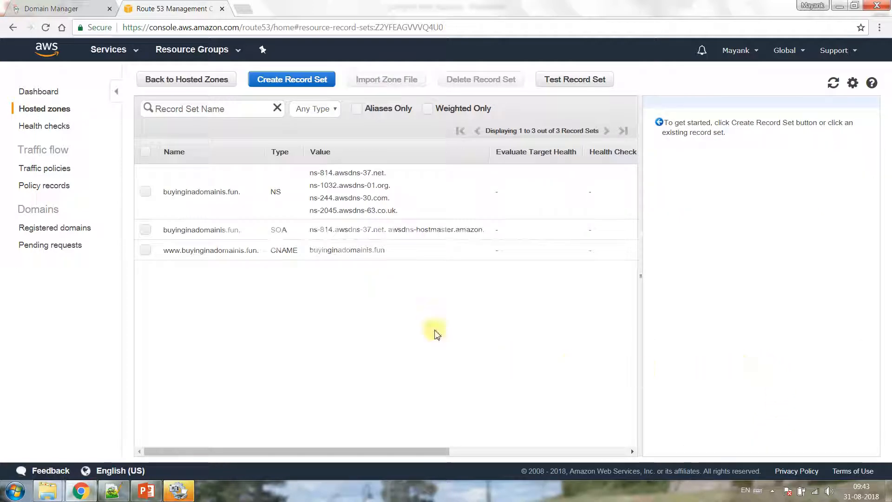
Create an A – IPv4 address alias record for the root domain, targeting the Webpage-env Elastic Beanstalk environment
{"action": "left_click", "coordinate": [308, 84]}
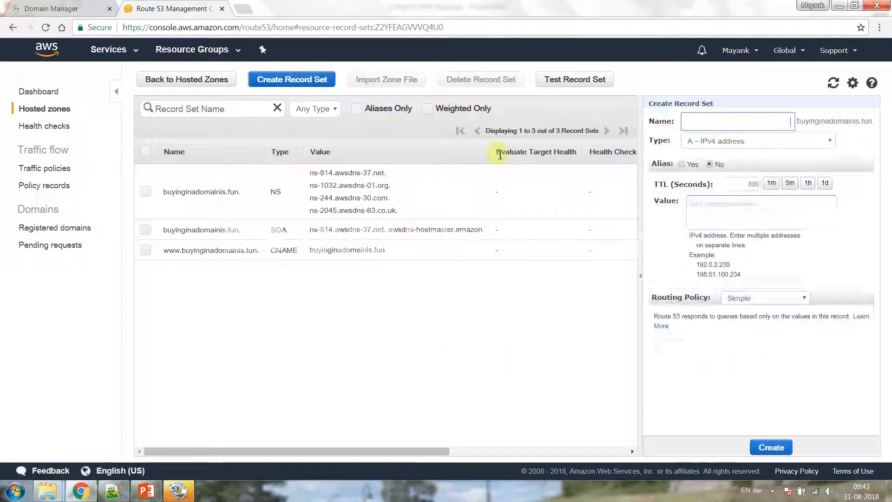
{"action": "left_click", "coordinate": [791, 143]}
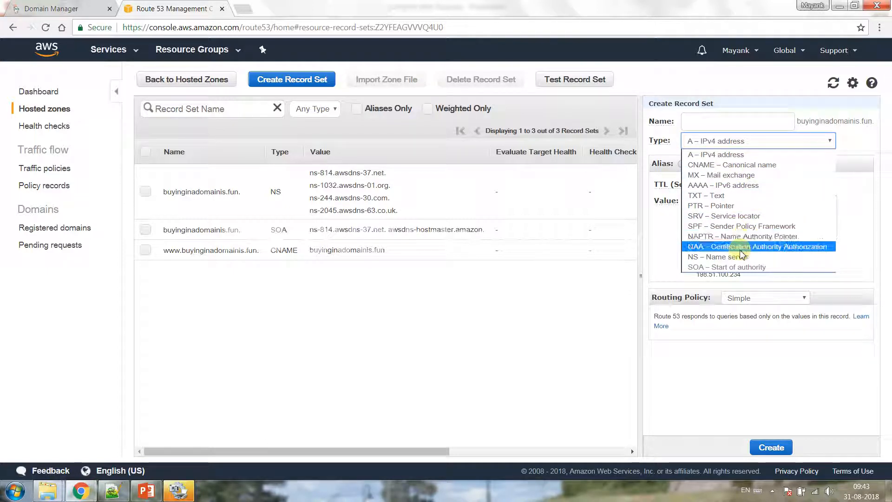
{"action": "left_click", "coordinate": [706, 155]}
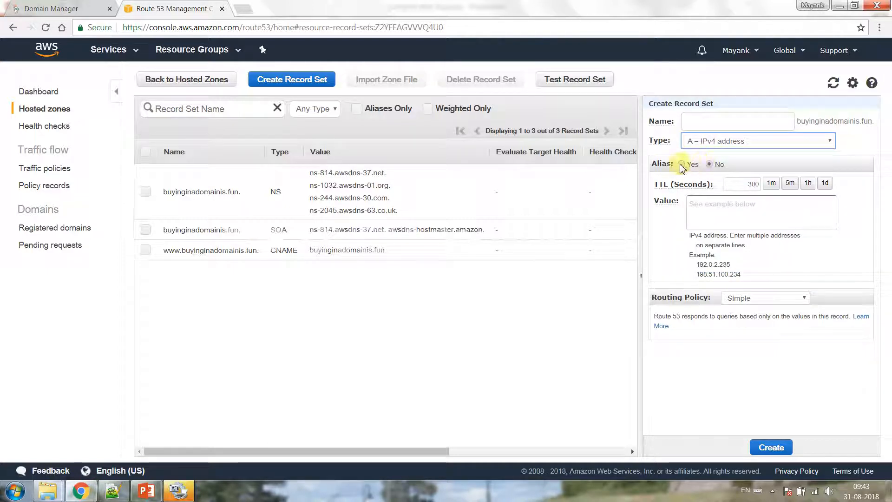
{"action": "left_click", "coordinate": [681, 164]}
{"action": "left_click", "coordinate": [738, 183]}
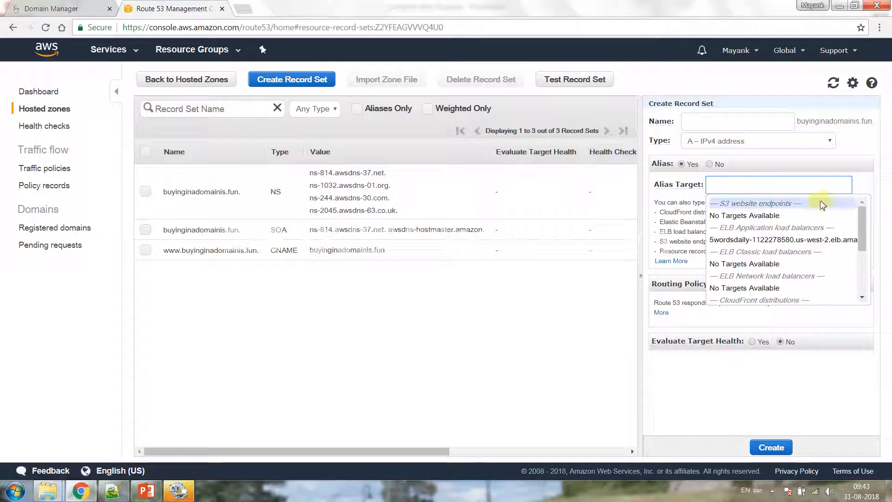
{"action": "left_click_drag", "start_coordinate": [863, 226], "coordinate": [861, 264]}
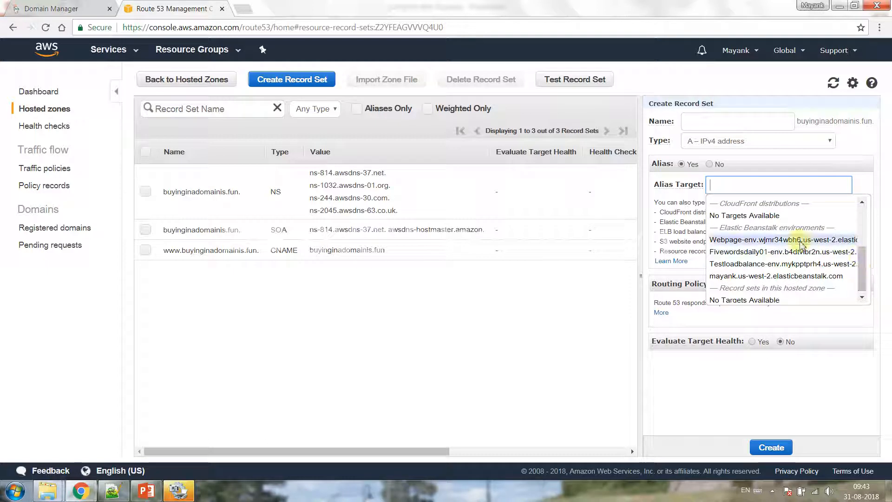
{"action": "left_click", "coordinate": [801, 240]}
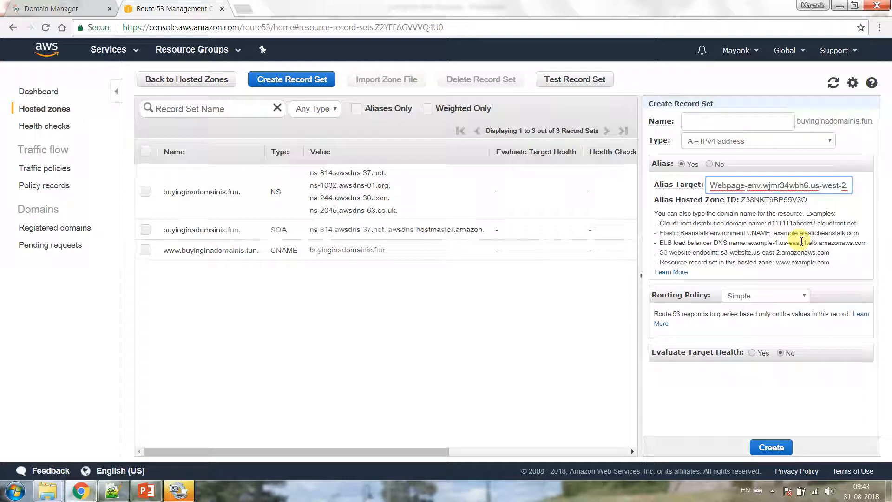
{"action": "left_click", "coordinate": [771, 447]}
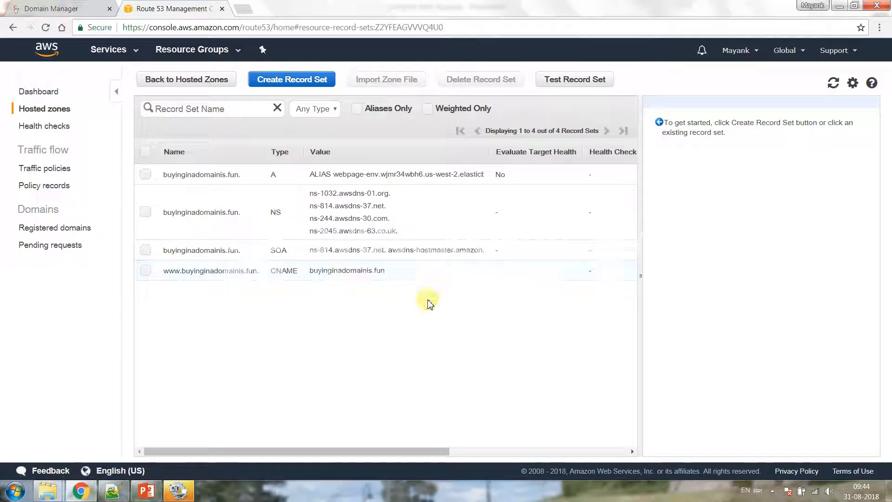
Select the hosted zone's NS record and switch the domain's nameserver type in GoDaddy to Custom
{"action": "left_click_drag", "start_coordinate": [309, 195], "coordinate": [385, 195]}
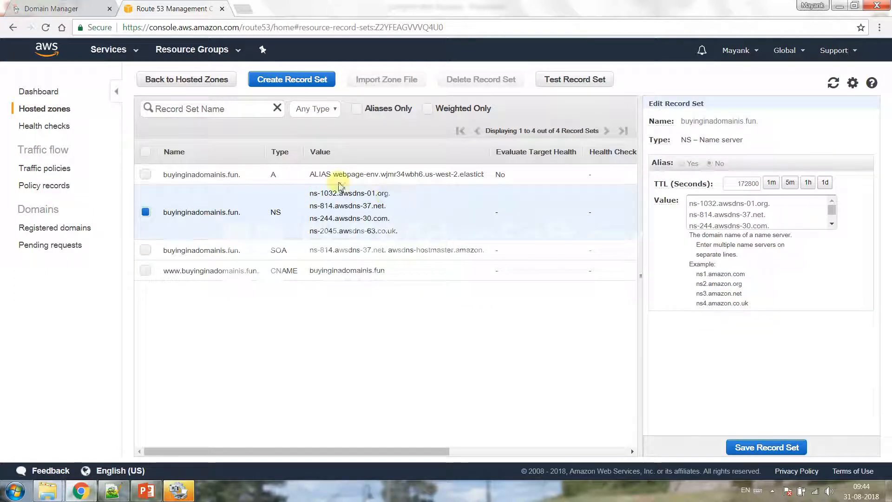
{"action": "left_click", "coordinate": [86, 12]}
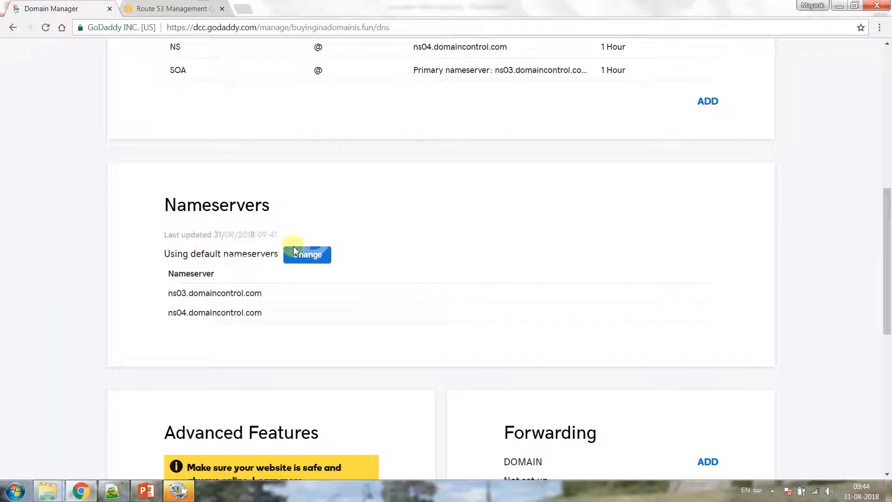
{"action": "left_click", "coordinate": [296, 269]}
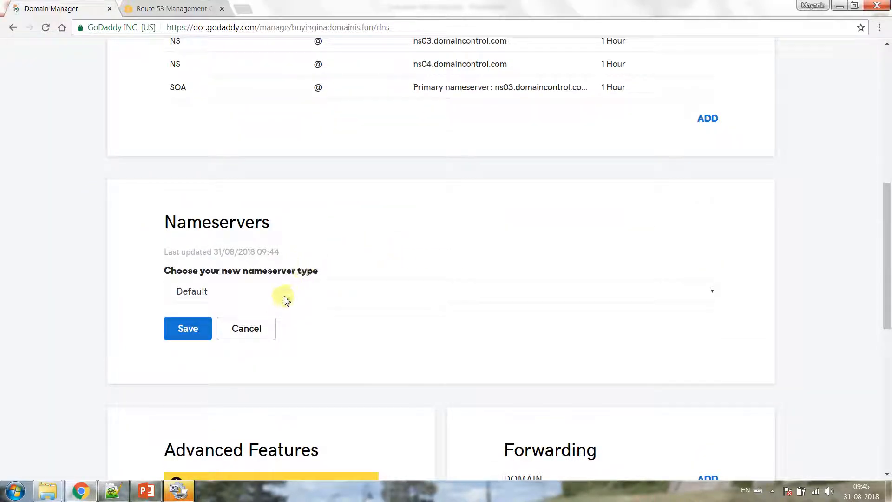
{"action": "left_click", "coordinate": [286, 299]}
{"action": "left_click", "coordinate": [269, 323]}
{"action": "left_click", "coordinate": [237, 356]}
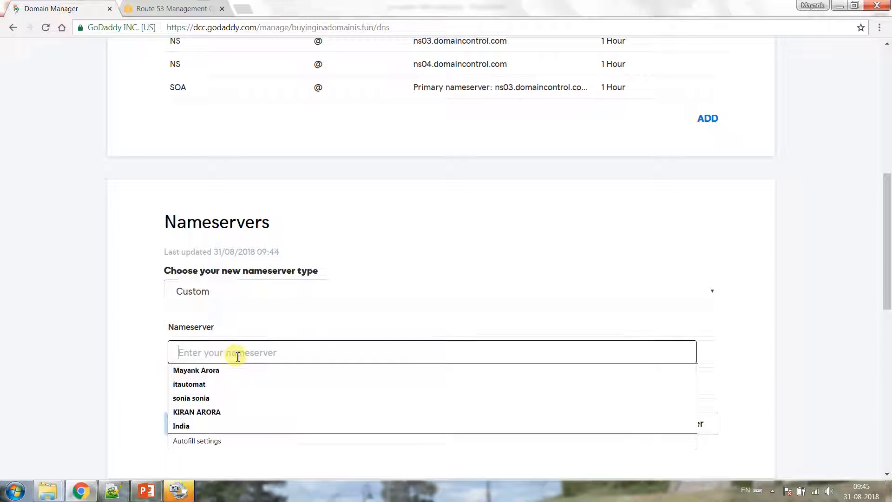
{"action": "type", "text": "buyinginadomainis.fun"}
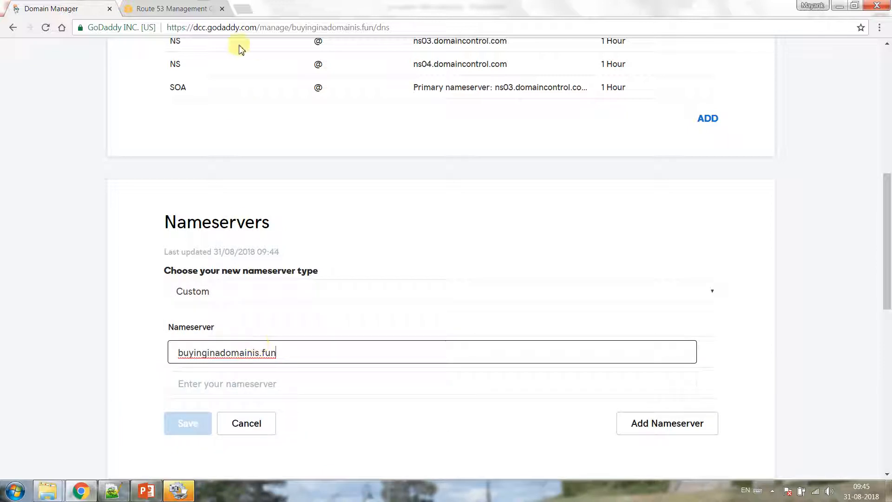
{"action": "key", "text": "ctrl+a"}
{"action": "key", "text": "BackSpace"}
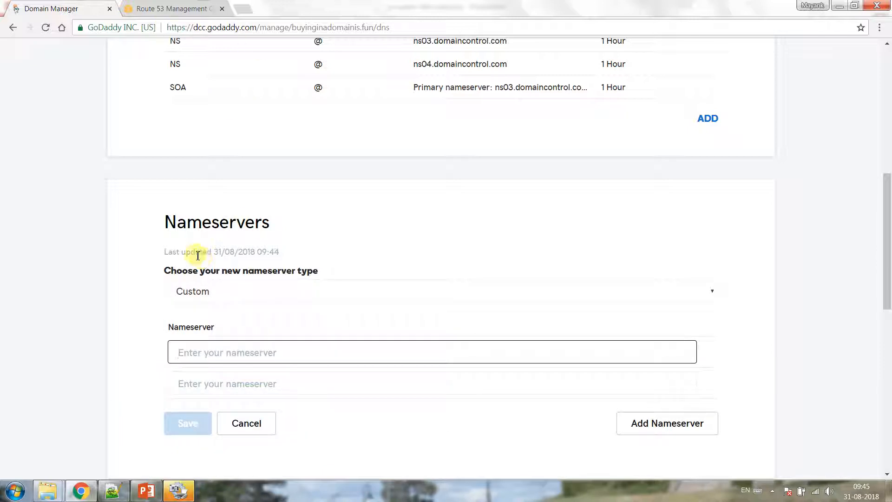
Copy ns-1032.awsdns-01.org from the Route 53 NS record and enter it as the first custom nameserver in GoDaddy
{"action": "left_click", "coordinate": [189, 6]}
{"action": "left_click_drag", "start_coordinate": [310, 194], "coordinate": [388, 194]}
{"action": "key", "text": "ctrl+c"}
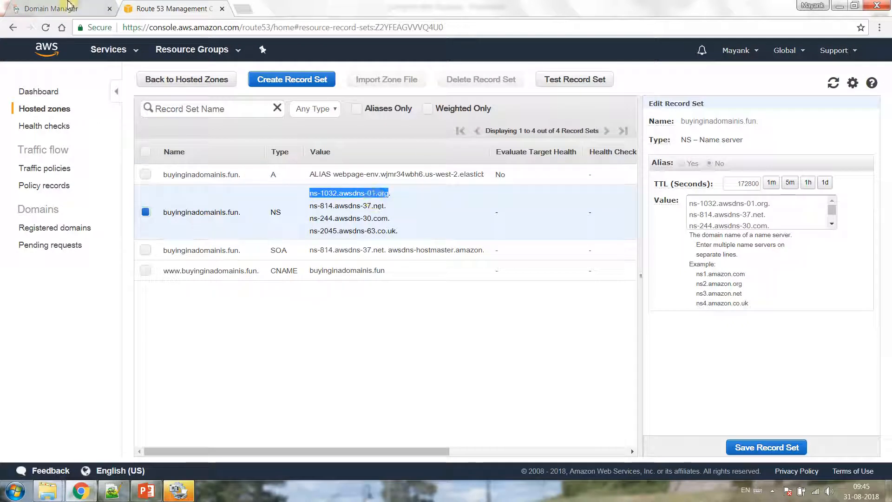
{"action": "left_click", "coordinate": [69, 5]}
{"action": "left_click", "coordinate": [221, 349]}
{"action": "key", "text": "ctrl+v"}
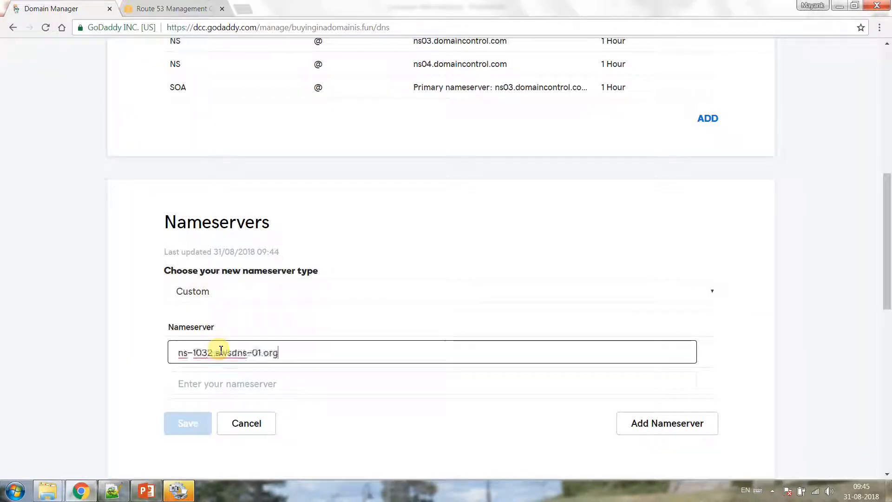
Copy ns-814.awsdns-37.net from the Route 53 NS record and enter it as the second custom nameserver in GoDaddy
{"action": "left_click", "coordinate": [159, 6]}
{"action": "left_click_drag", "start_coordinate": [310, 205], "coordinate": [386, 208]}
{"action": "key", "text": "ctrl+c"}
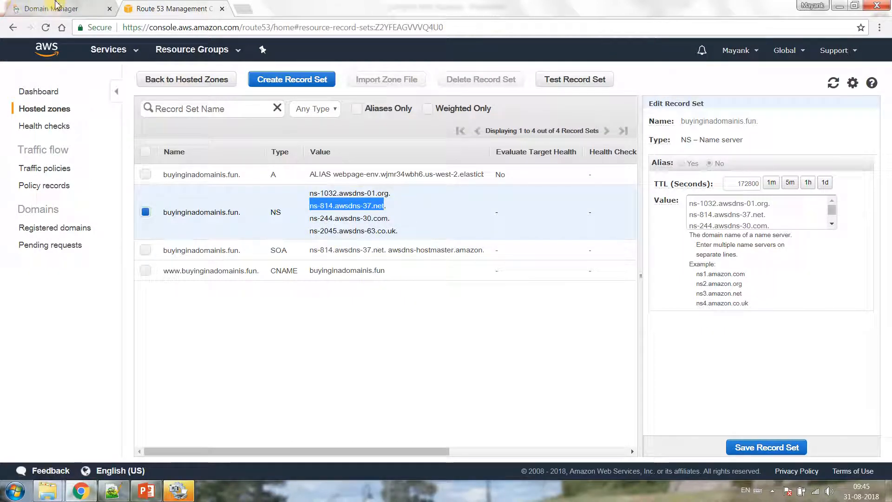
{"action": "left_click", "coordinate": [51, 8]}
{"action": "left_click", "coordinate": [228, 378]}
{"action": "key", "text": "ctrl+v"}
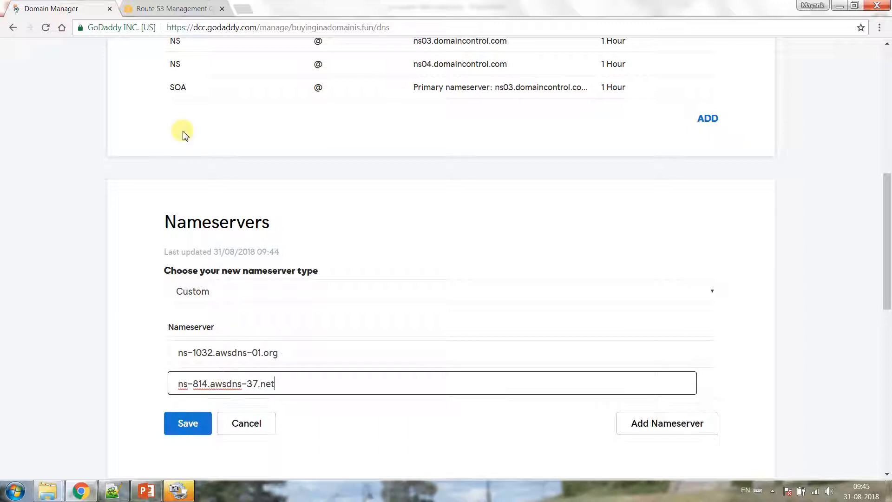
Add two more nameserver entries in GoDaddy and fill the third with ns-244.awsdns-30.com copied from the Route 53 NS record
{"action": "left_click", "coordinate": [655, 424]}
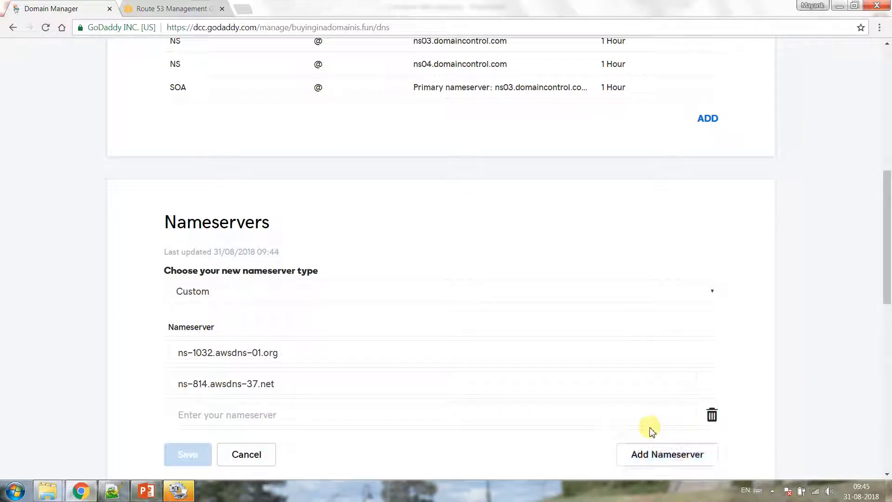
{"action": "left_click", "coordinate": [676, 454]}
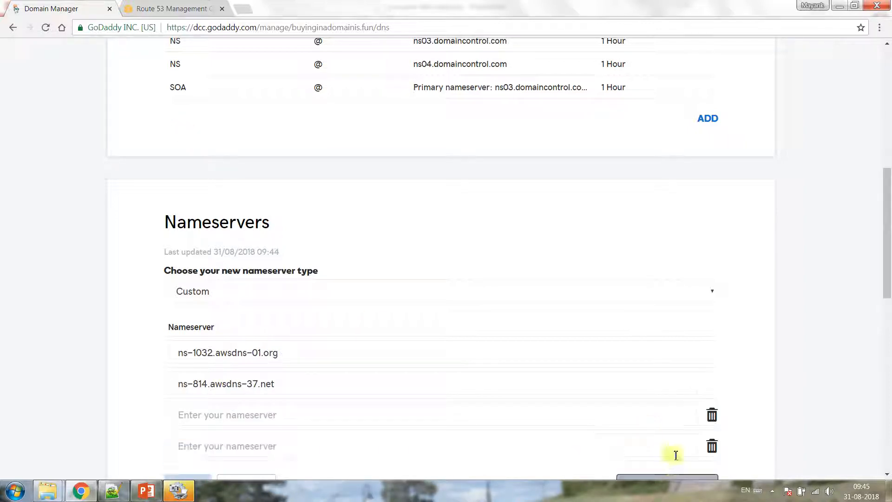
{"action": "left_click", "coordinate": [155, 6]}
{"action": "left_click_drag", "start_coordinate": [309, 218], "coordinate": [386, 223]}
{"action": "key", "text": "ctrl+c"}
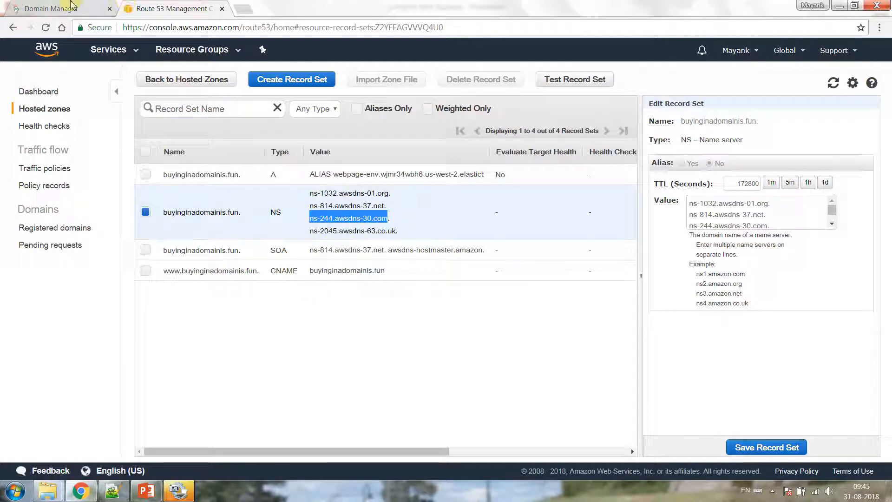
{"action": "left_click", "coordinate": [51, 8]}
{"action": "scroll", "coordinate": [204, 242], "scroll_direction": "down", "scroll_amount": 4}
{"action": "left_click", "coordinate": [202, 239]}
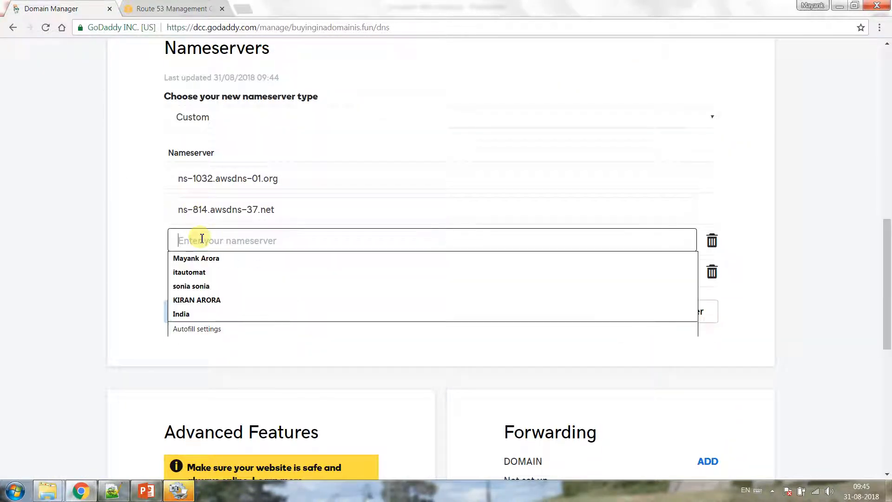
{"action": "key", "text": "ctrl+v"}
Copy ns-2045.awsdns-63.co.uk from the Route 53 NS record into GoDaddy as the fourth nameserver and save the nameservers
{"action": "left_click", "coordinate": [167, 9]}
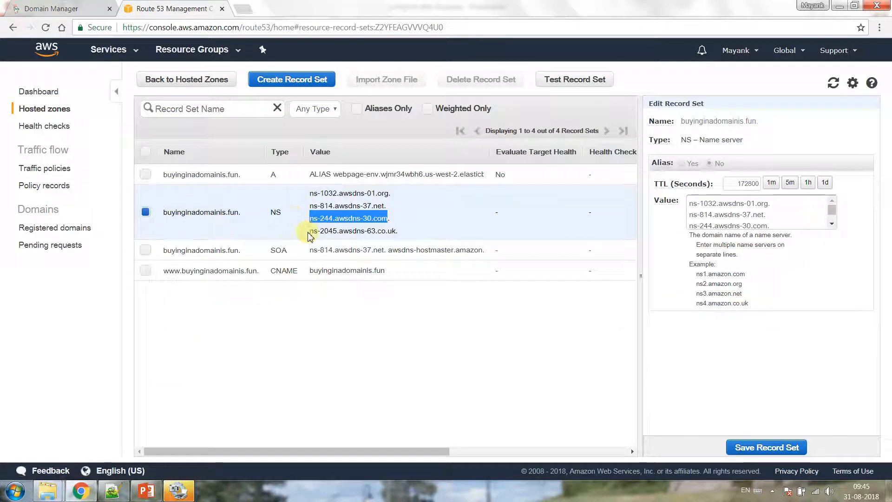
{"action": "left_click_drag", "start_coordinate": [309, 231], "coordinate": [402, 236]}
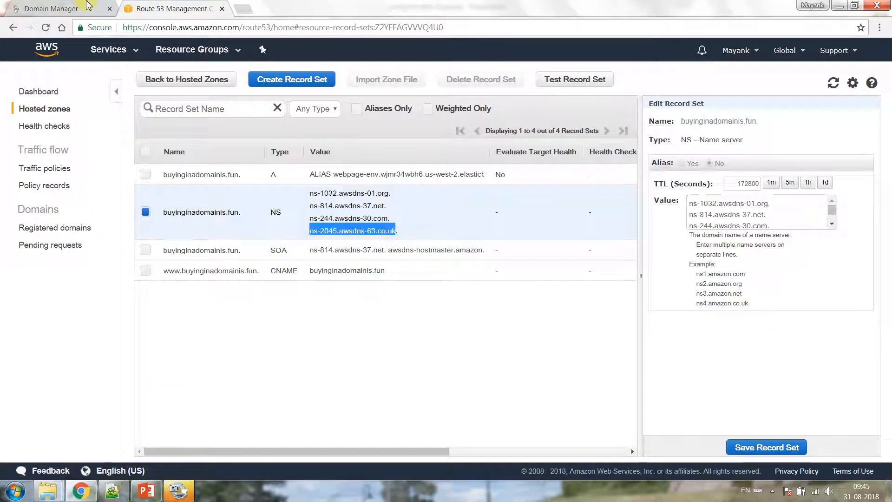
{"action": "left_click", "coordinate": [89, 8]}
{"action": "left_click", "coordinate": [234, 273]}
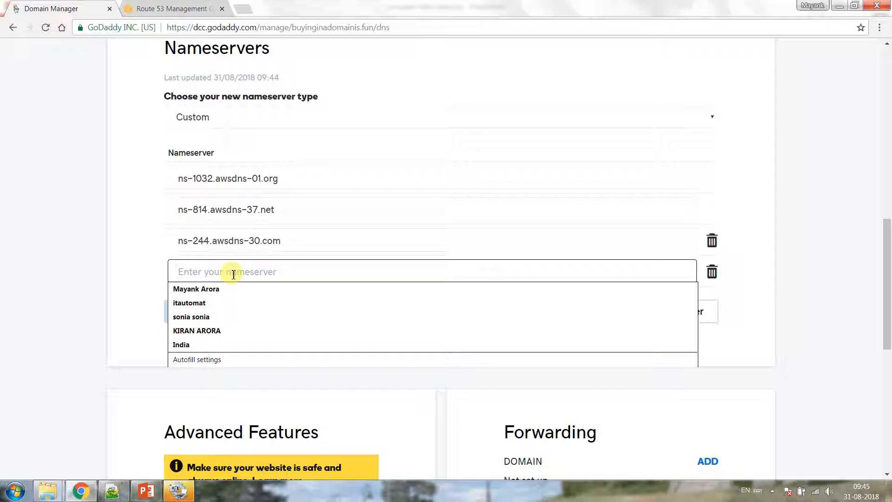
{"action": "type", "text": "ns-2045.awsdns-63.co.uk"}
{"action": "left_click", "coordinate": [188, 311]}
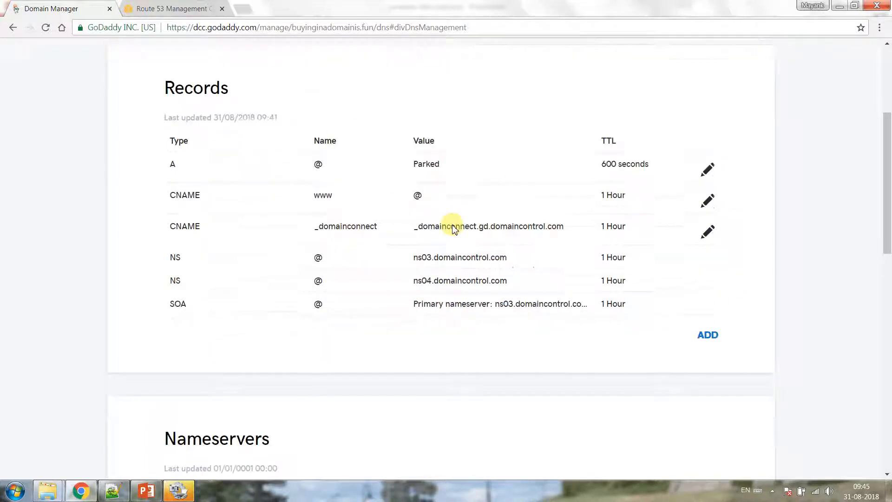
{"action": "scroll", "coordinate": [455, 229], "scroll_direction": "down", "scroll_amount": 5}
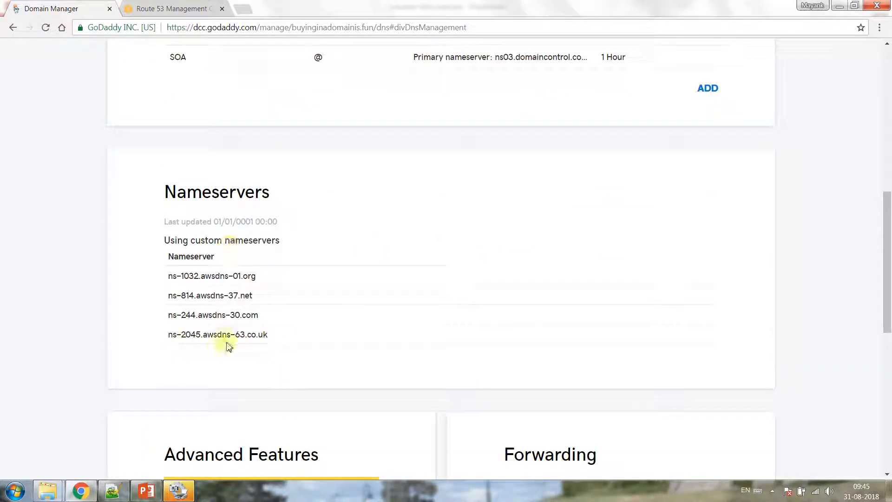
{"action": "scroll", "coordinate": [244, 339], "scroll_direction": "up", "scroll_amount": 4}
{"action": "scroll", "coordinate": [260, 331], "scroll_direction": "up", "scroll_amount": 6}
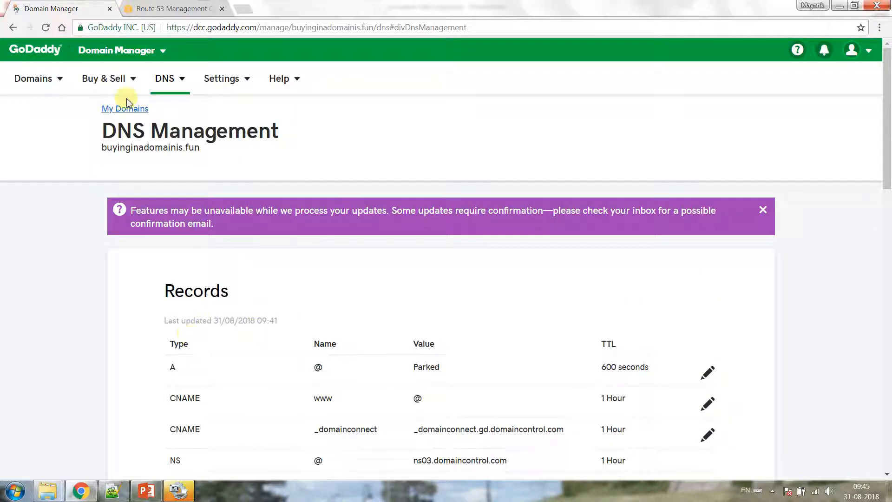
{"action": "left_click_drag", "start_coordinate": [102, 148], "coordinate": [219, 151]}
{"action": "key", "text": "ctrl+c"}
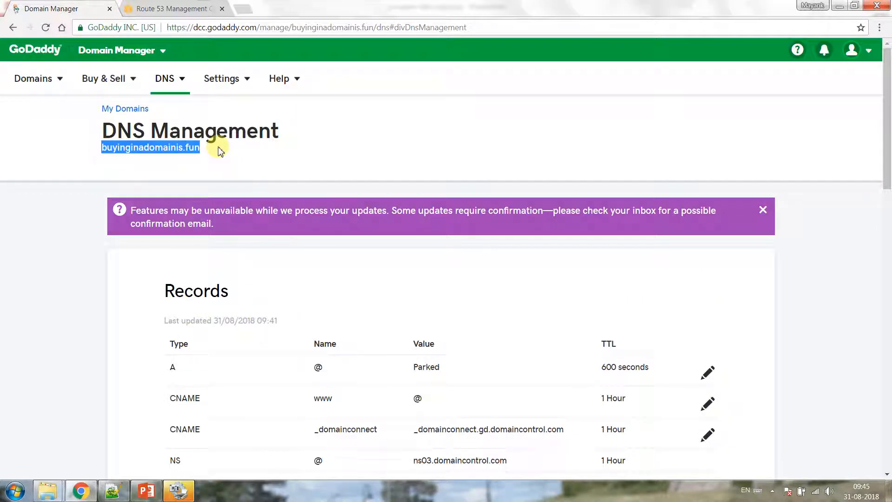
{"action": "left_click", "coordinate": [245, 11]}
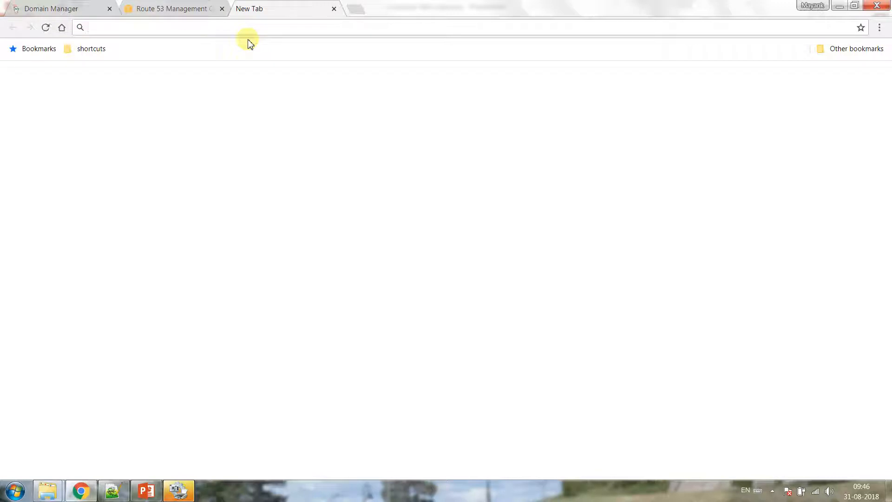
{"action": "key", "text": "ctrl+v"}
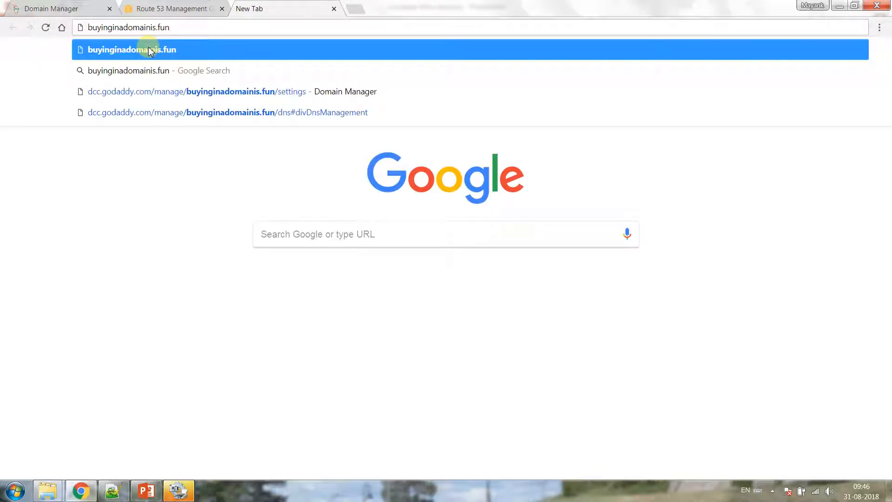
{"action": "key", "text": "Home"}
{"action": "type", "text": "http://"}
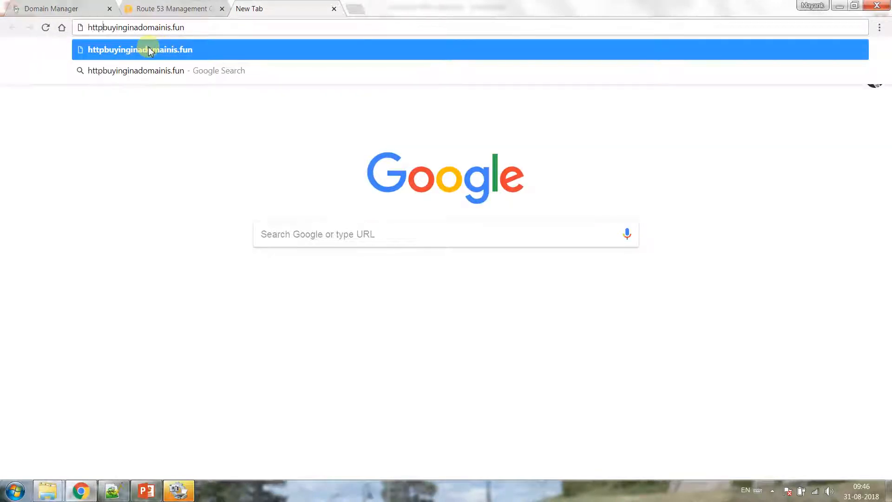
{"action": "key", "text": "Return"}
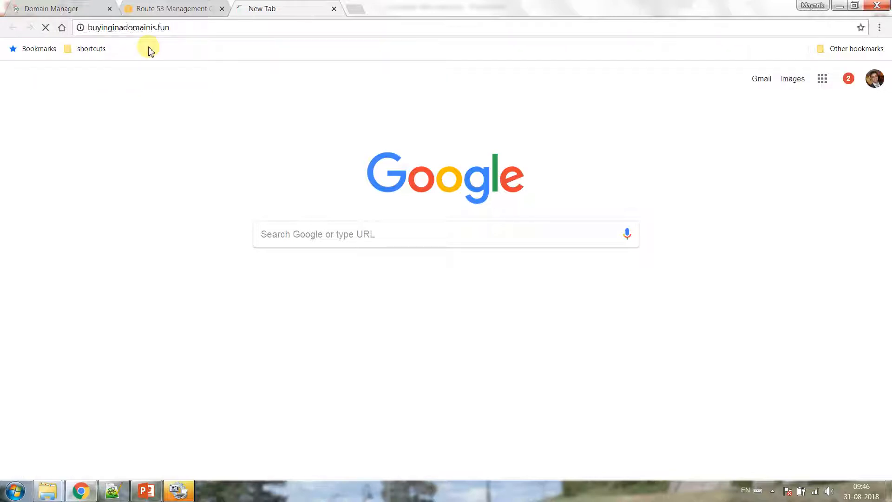